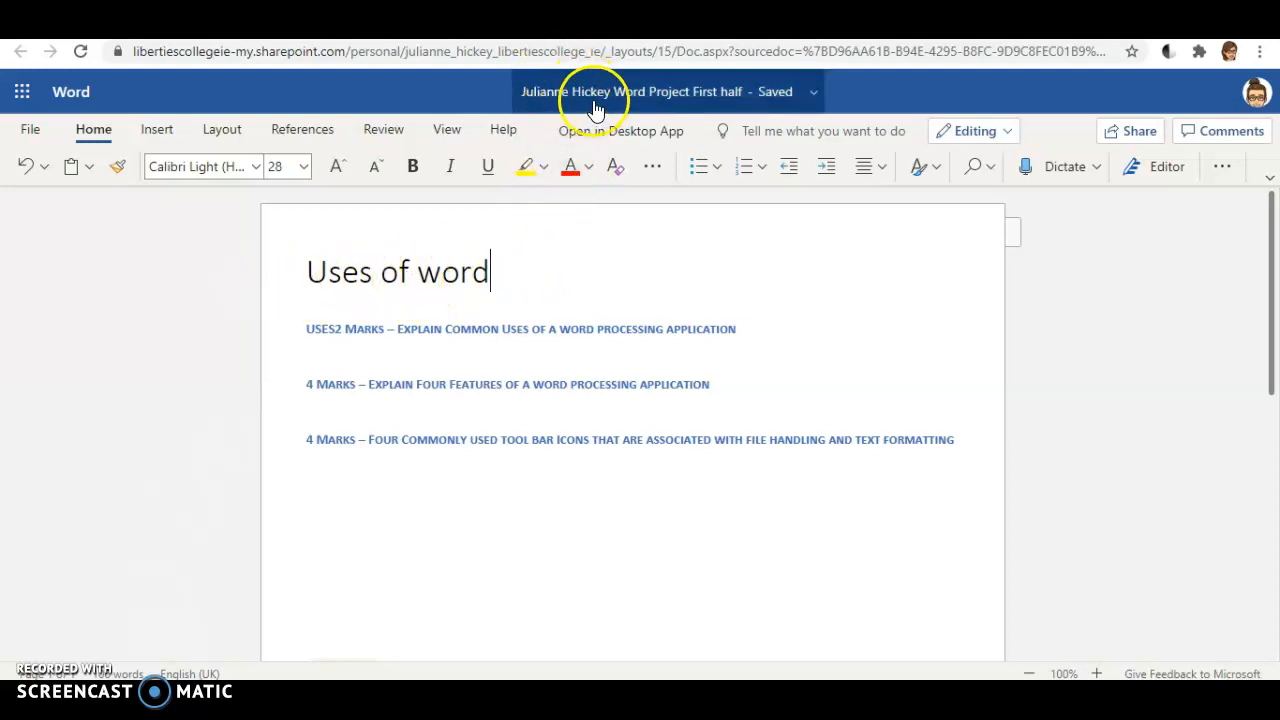
Check the project document's file name and save location
left_click(630, 110)
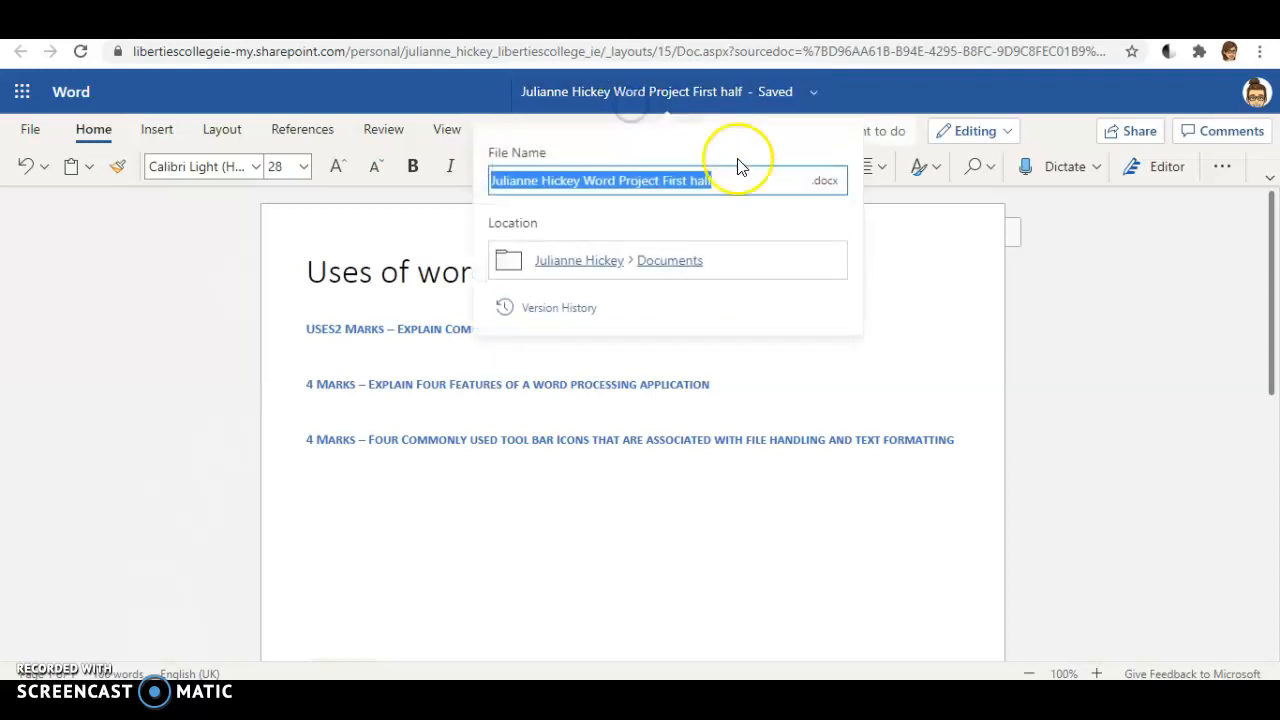
left_click(919, 349)
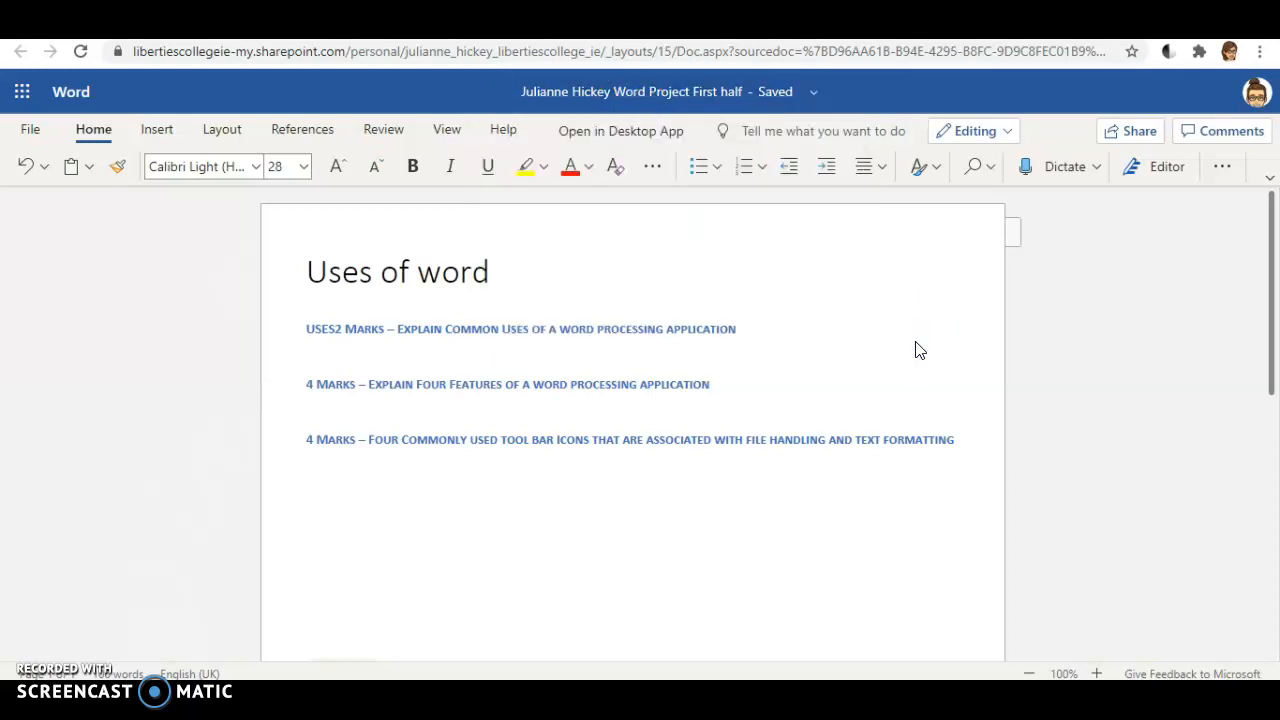
Remove the stray "USES" before "2 Marks" in the heading about common uses of a word processing application
left_click(325, 329)
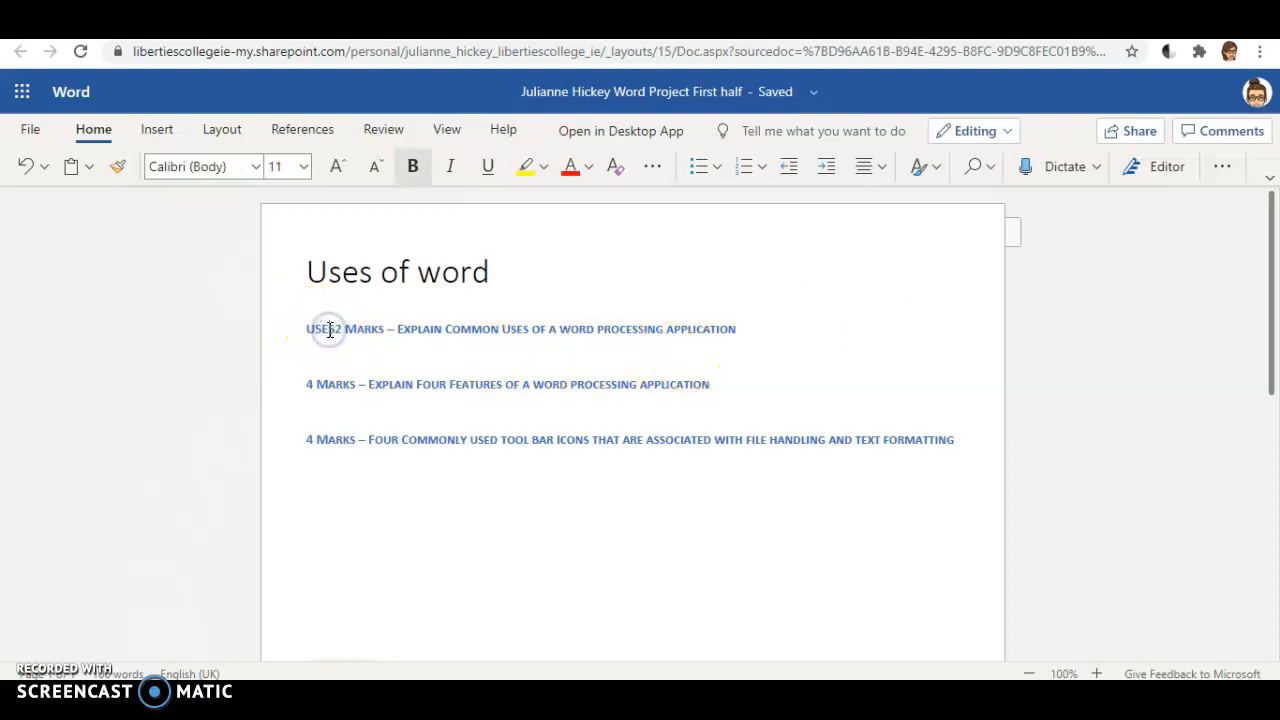
key("BackSpace")
key("BackSpace")
key("BackSpace")
key("BackSpace")
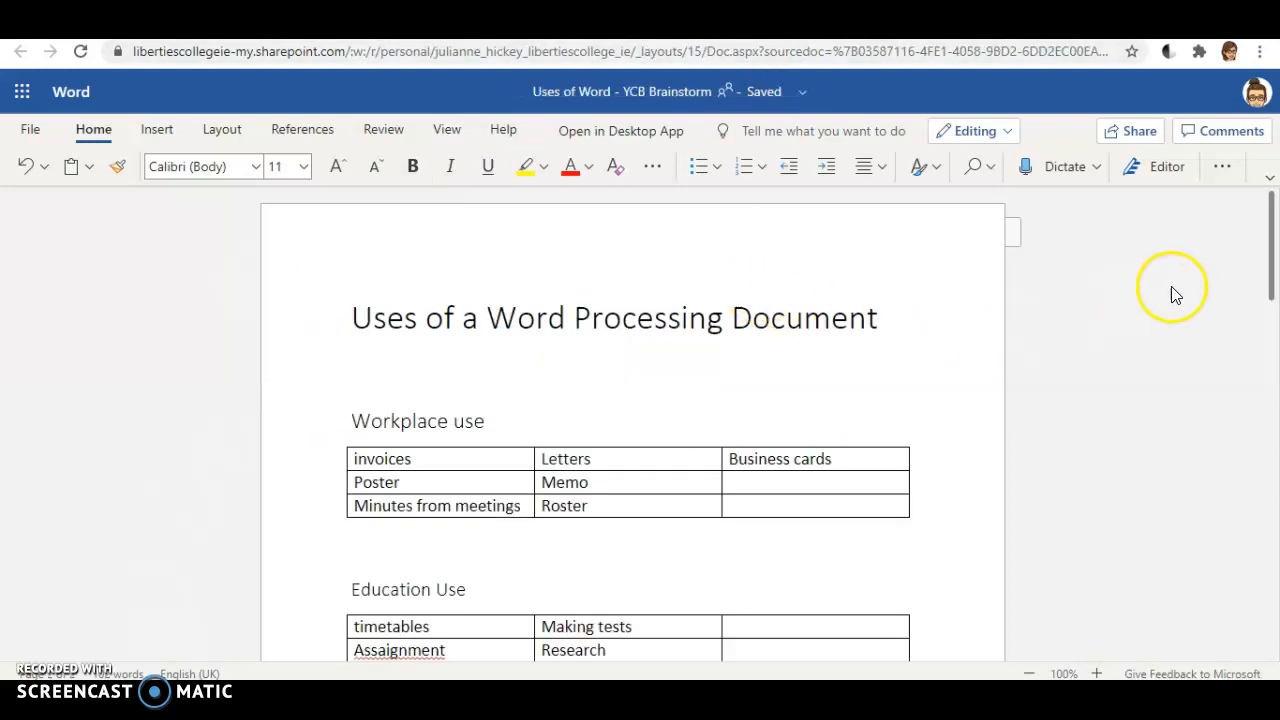
Review the workplace, education and personal use tables in the Uses of Word - YCB Brainstorm document
left_click(1268, 250)
left_click_drag(1268, 250, 1268, 292)
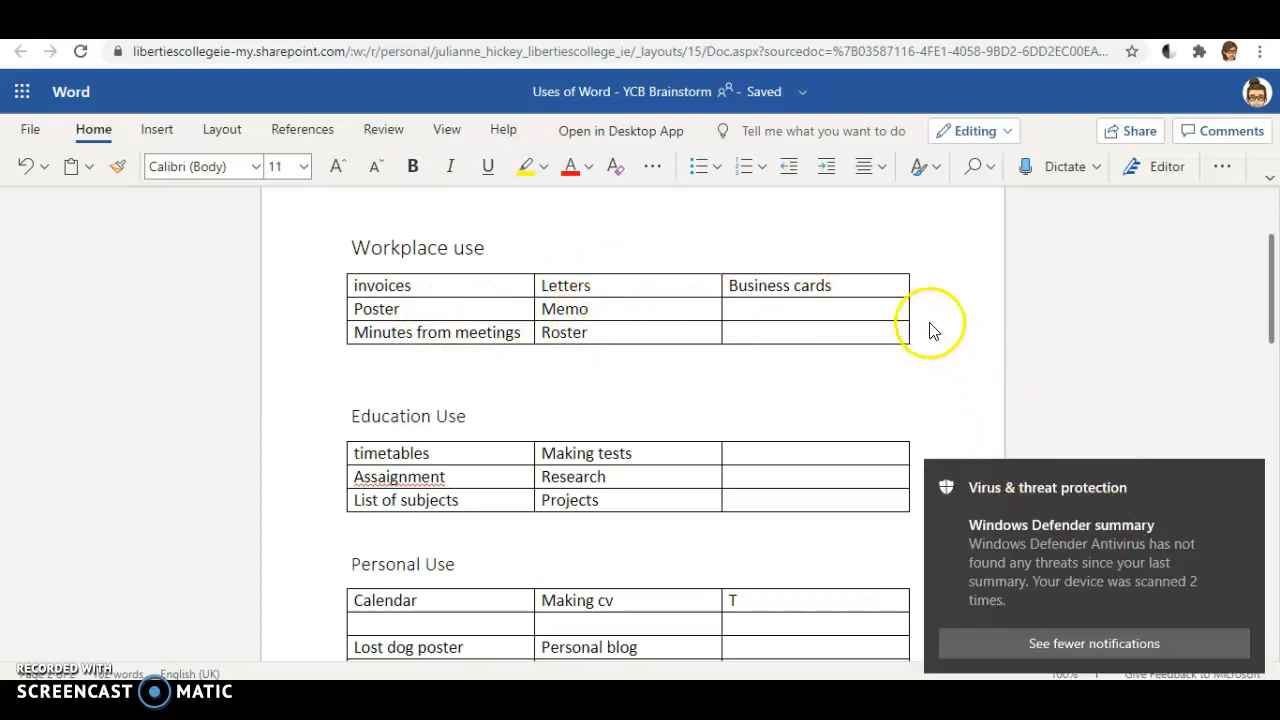
left_click(840, 285)
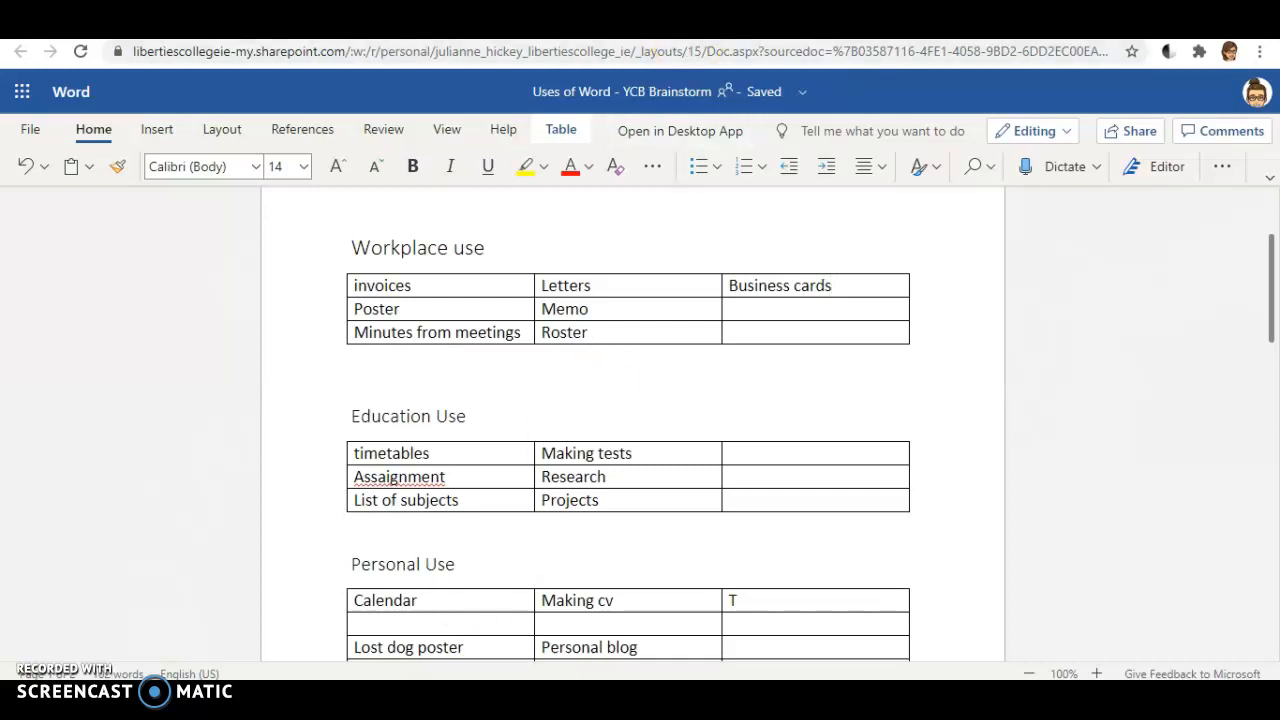
Under the project document's 2 Marks heading, add the word-cloud picture beside text on family calendars, lost pet posters, work rosters and health and safety posters
left_click(610, 28)
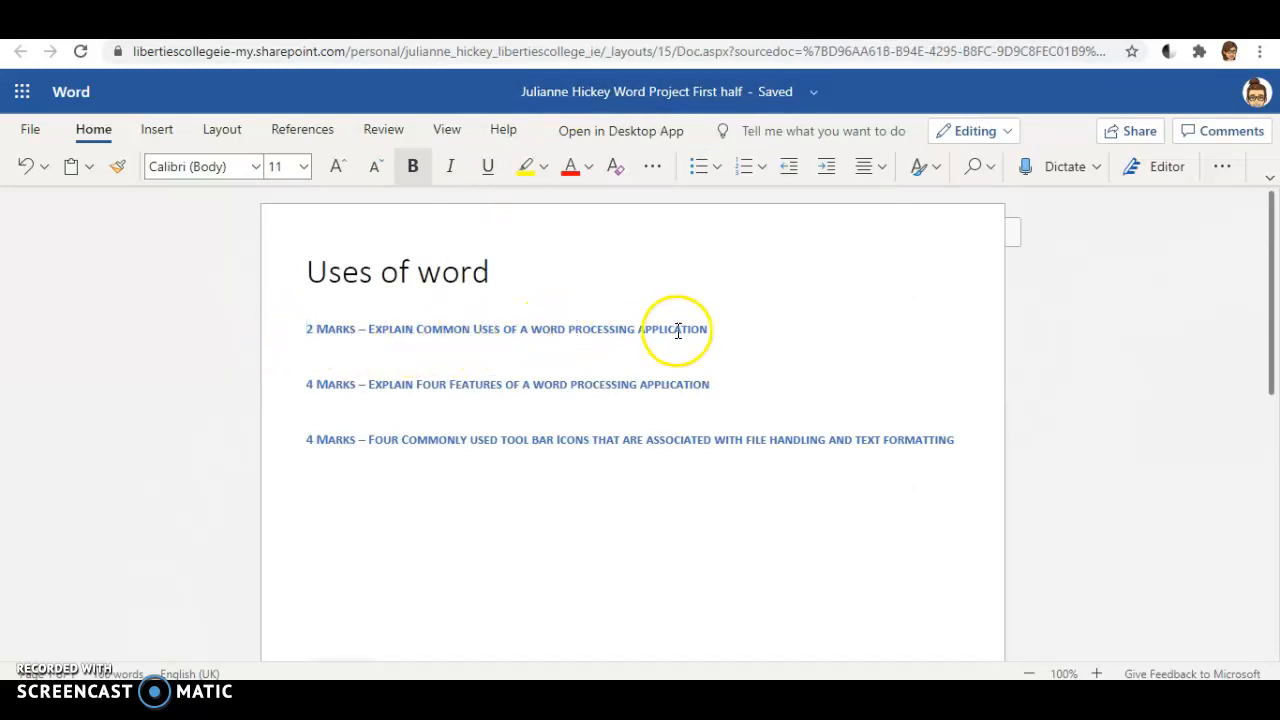
left_click(735, 330)
key("Return")
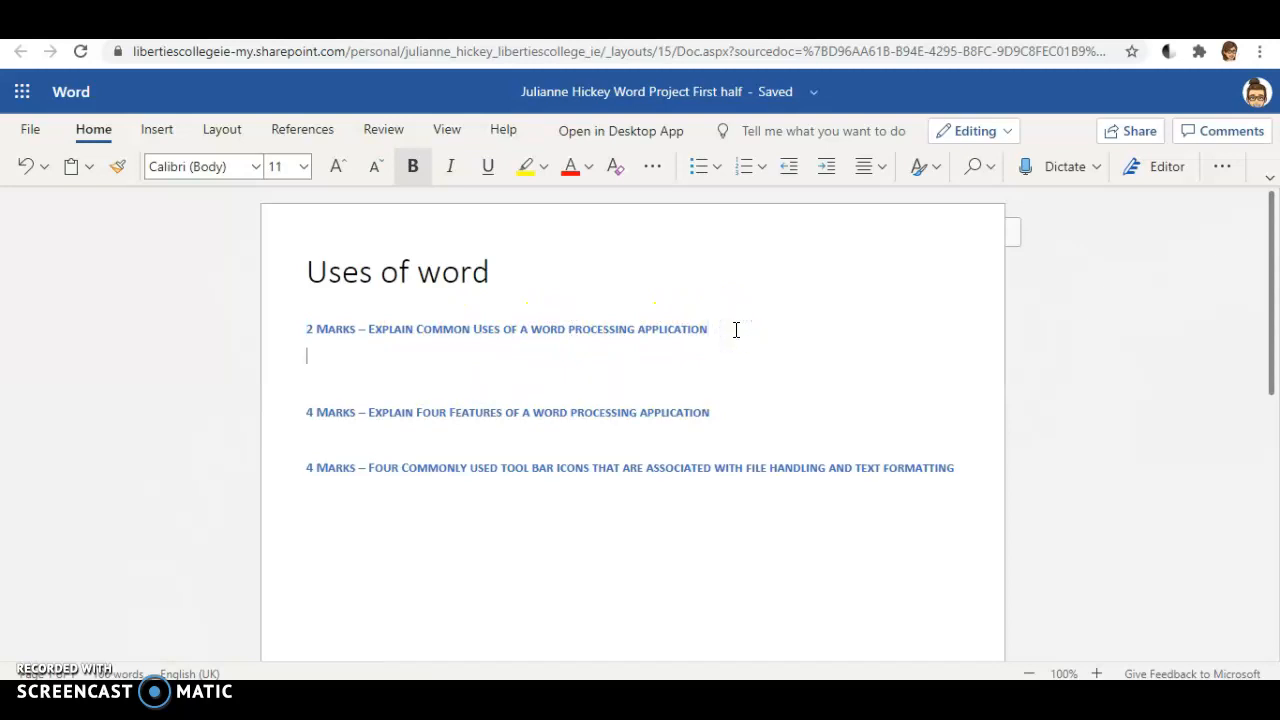
type("Word is used in the home for making family calendars or even a poster for a lost pet.  Word processing applications can be used in work for Rosters and health and safety posters.")
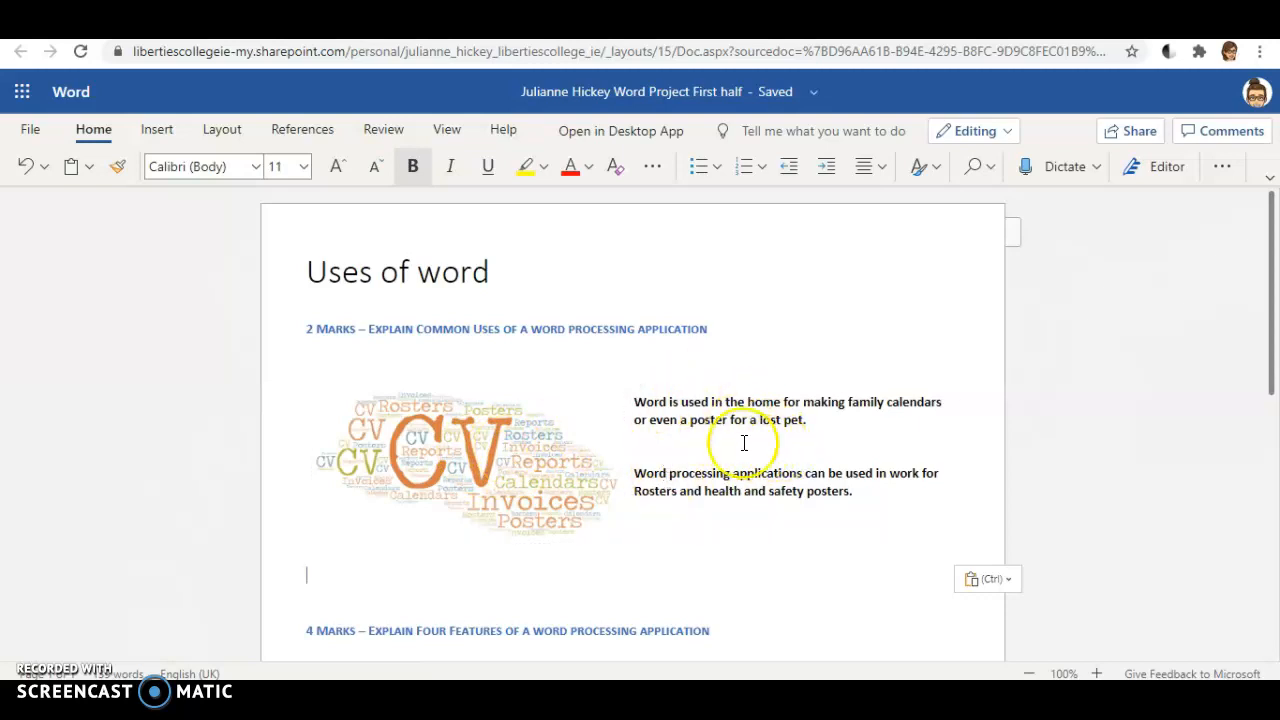
Set the word-cloud picture's text wrapping to Left Square Bracket
left_click(444, 466)
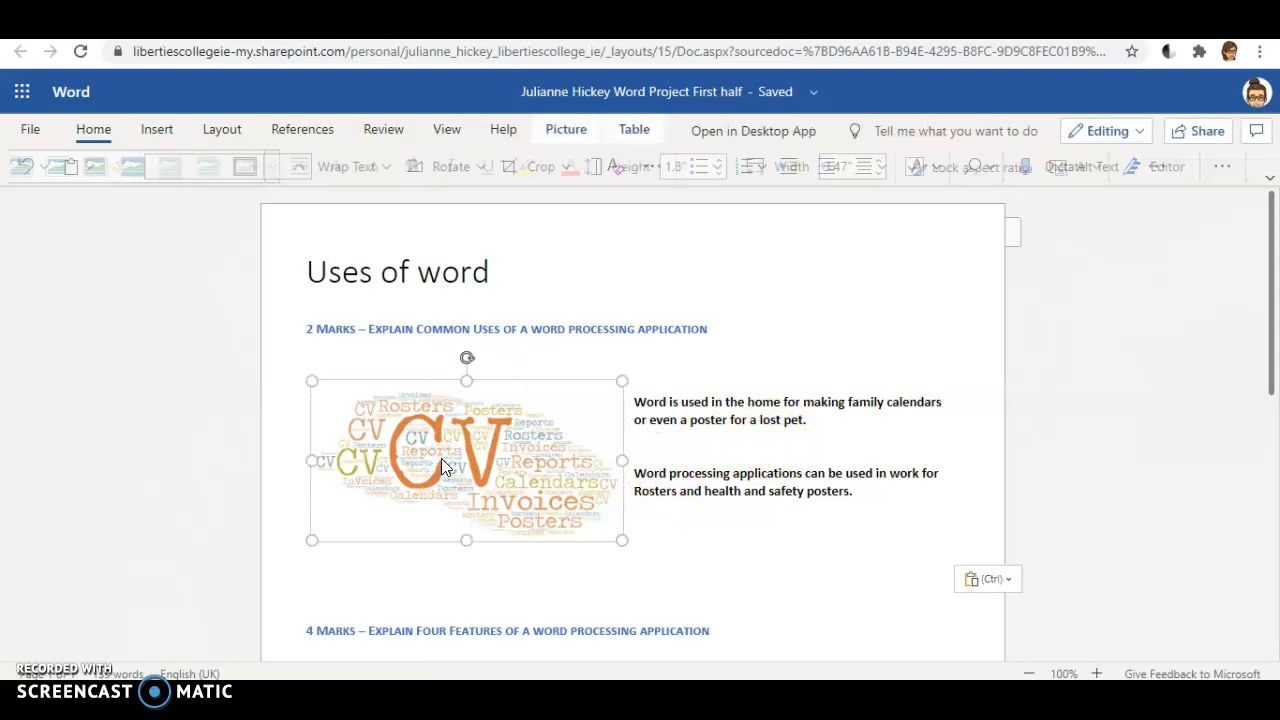
left_click(391, 170)
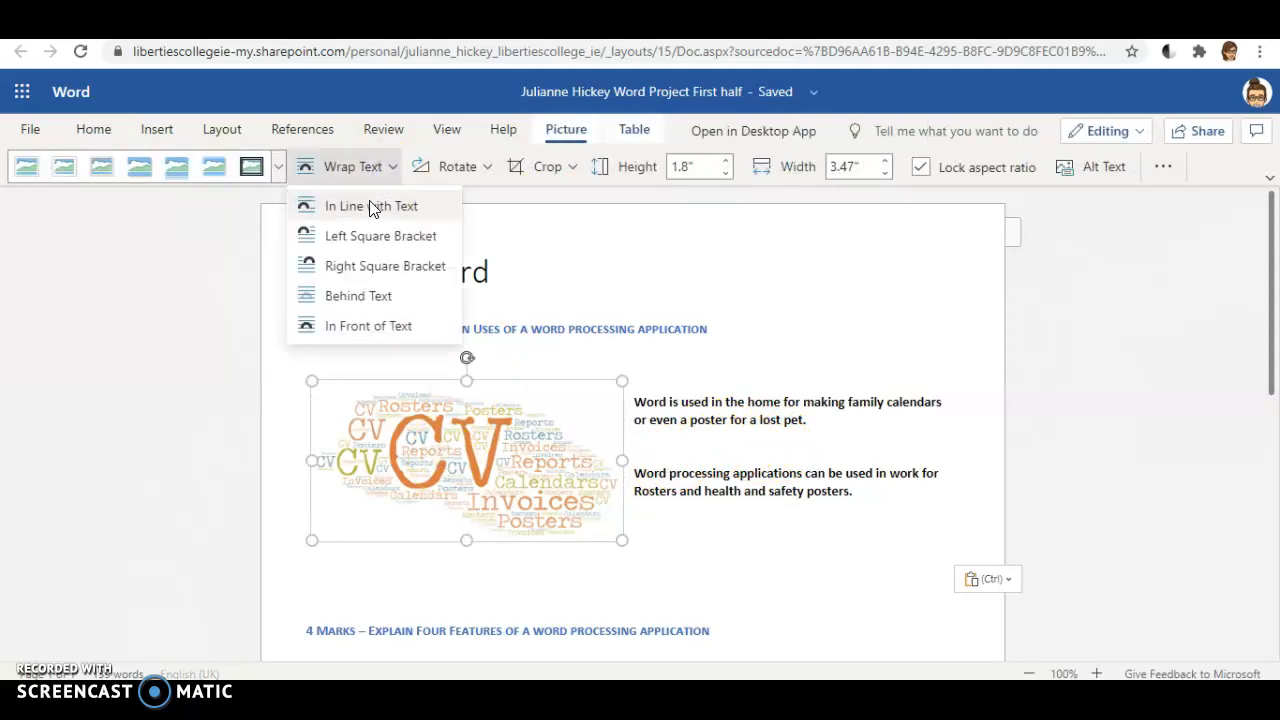
left_click(335, 240)
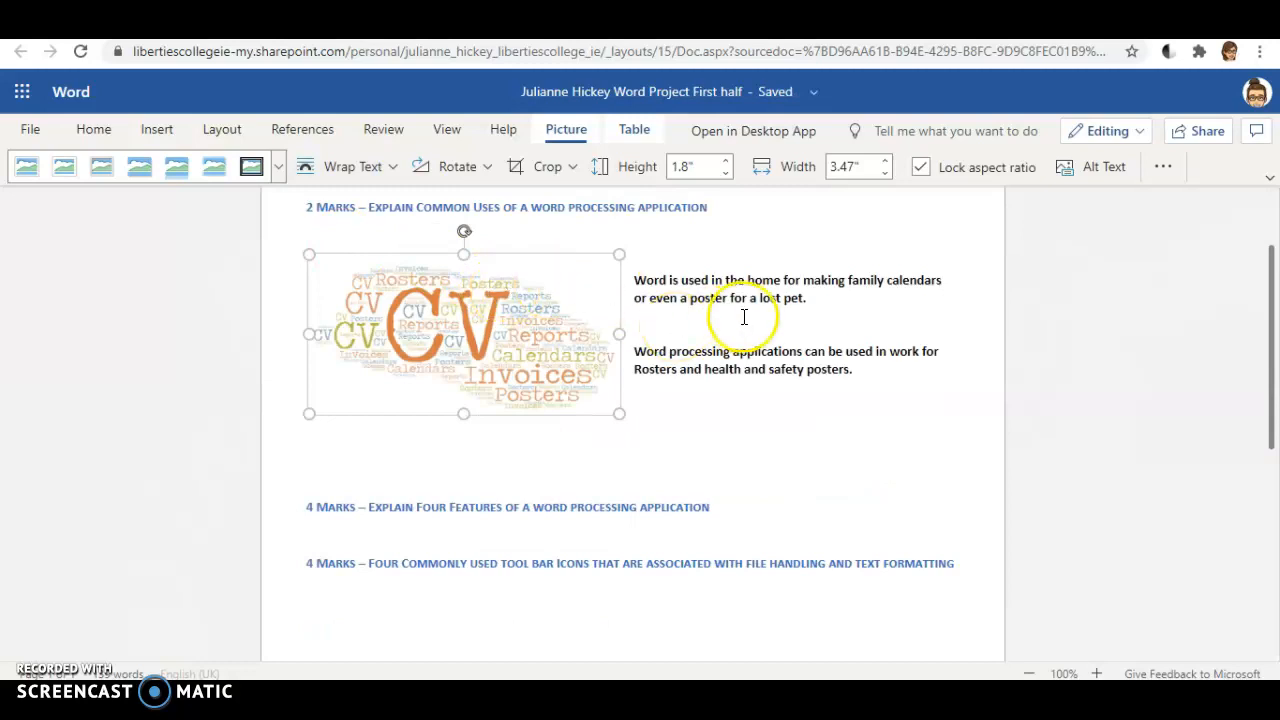
left_click(717, 297)
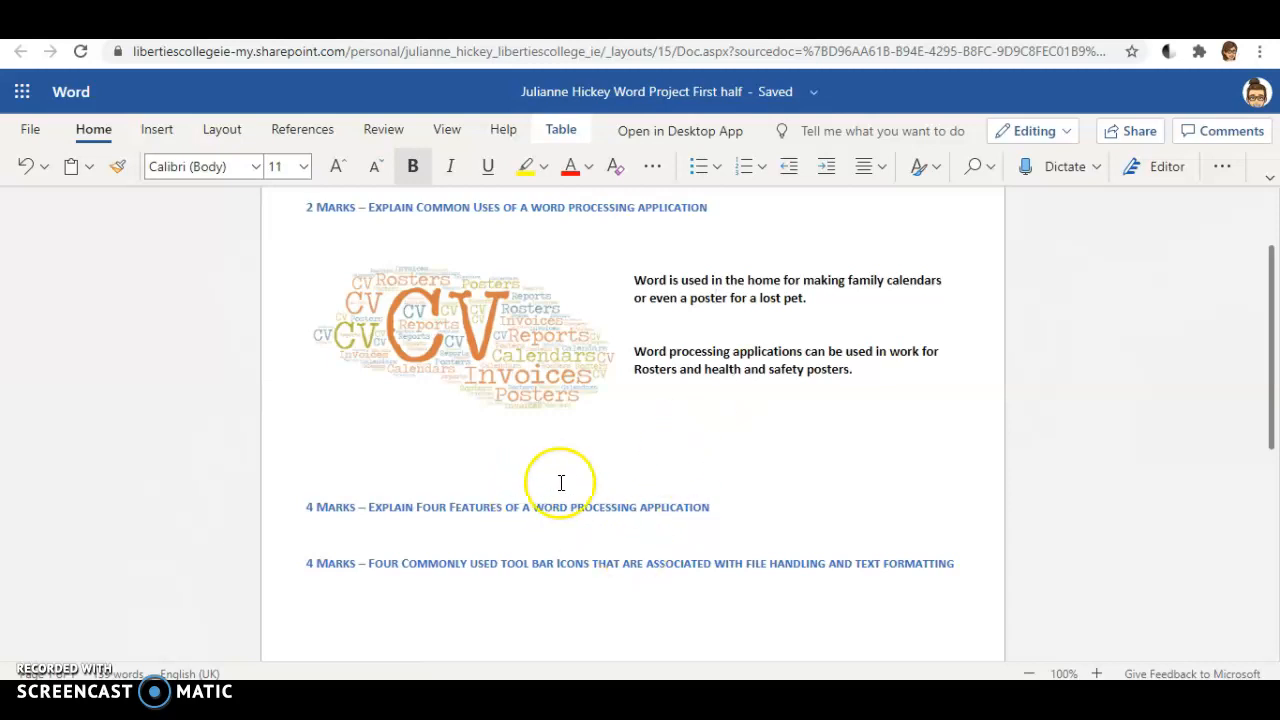
In the Uses of Word - YCB Brainstorm document, number the list under Features of a Word Processing Document
left_click(737, 508)
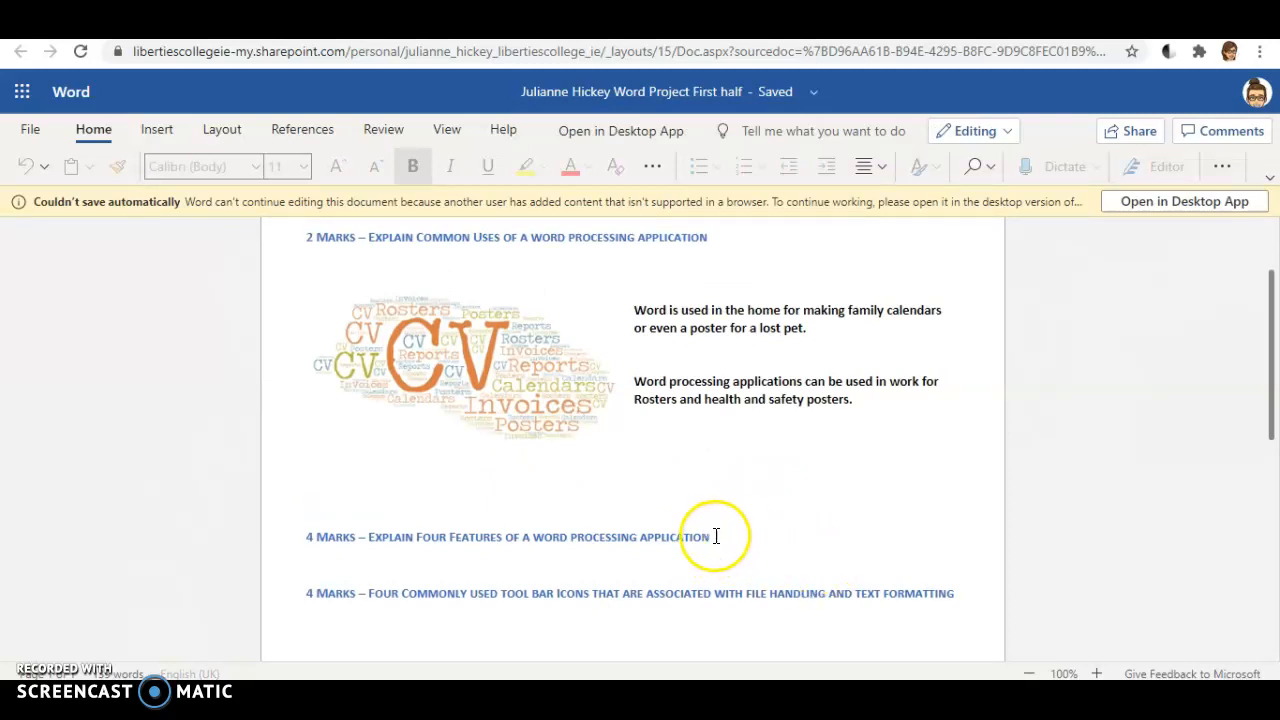
left_click(640, 22)
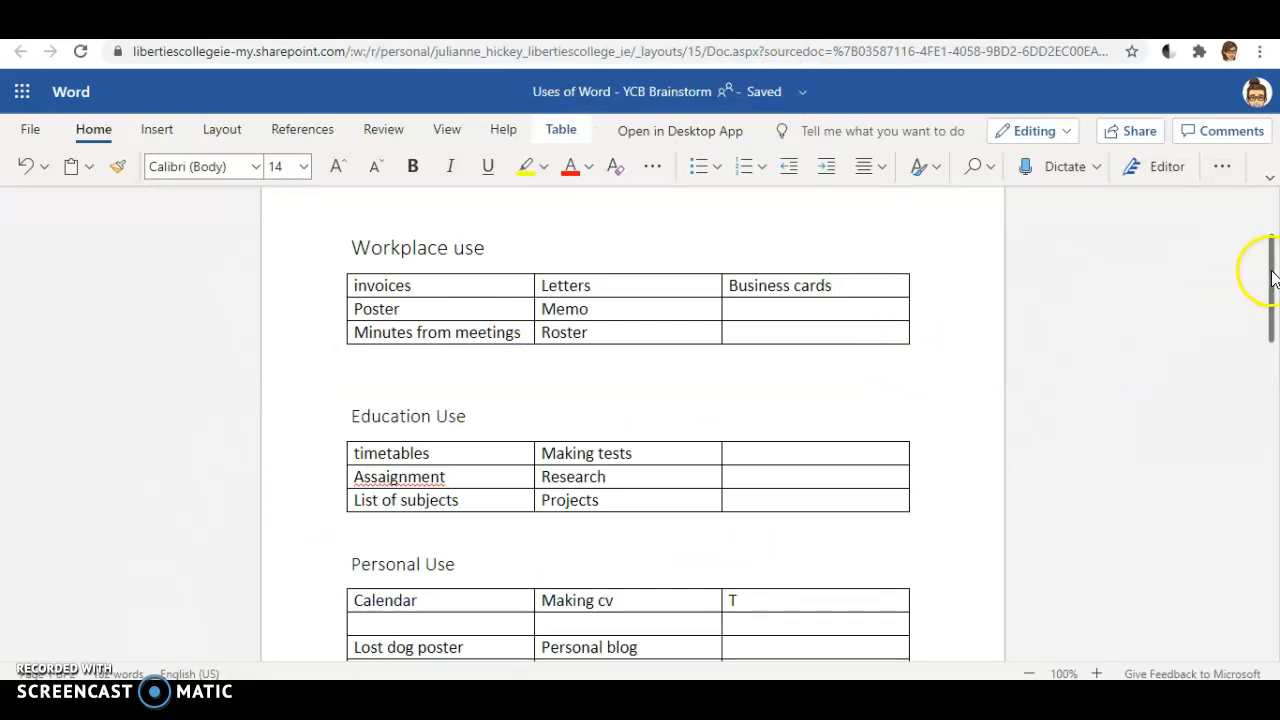
left_click_drag(1272, 286, 1275, 458)
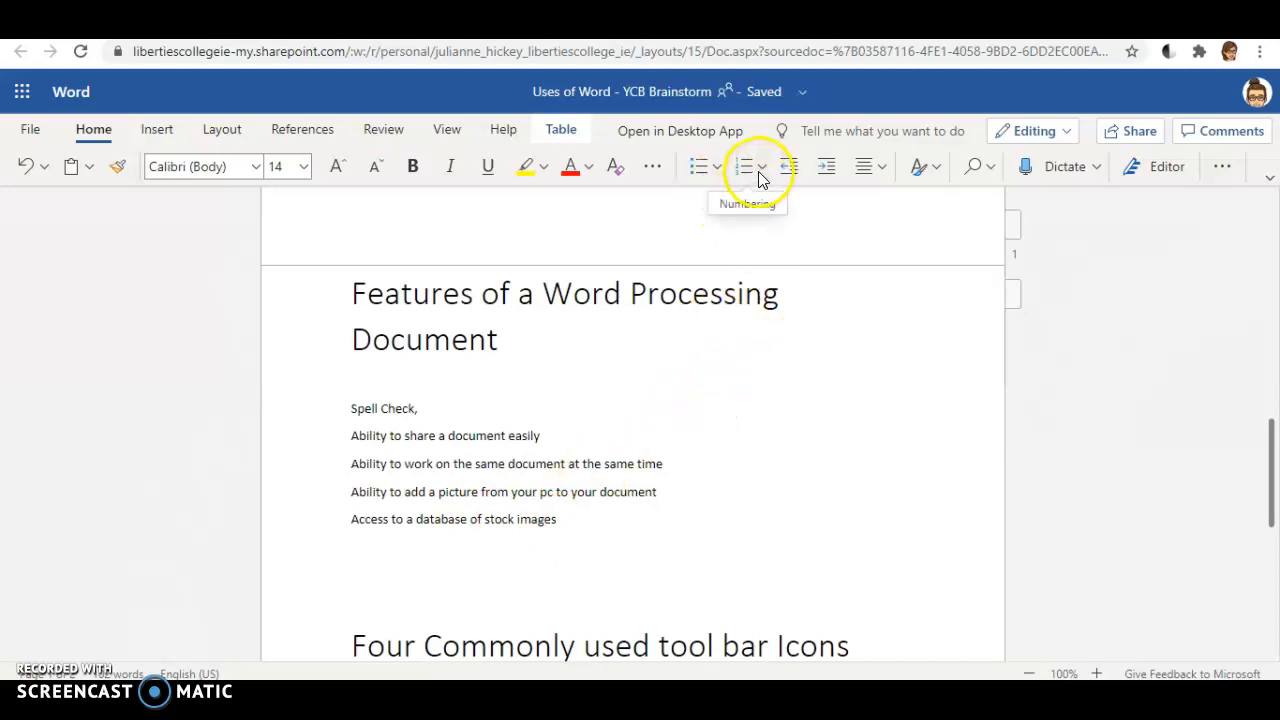
left_click_drag(558, 519, 350, 391)
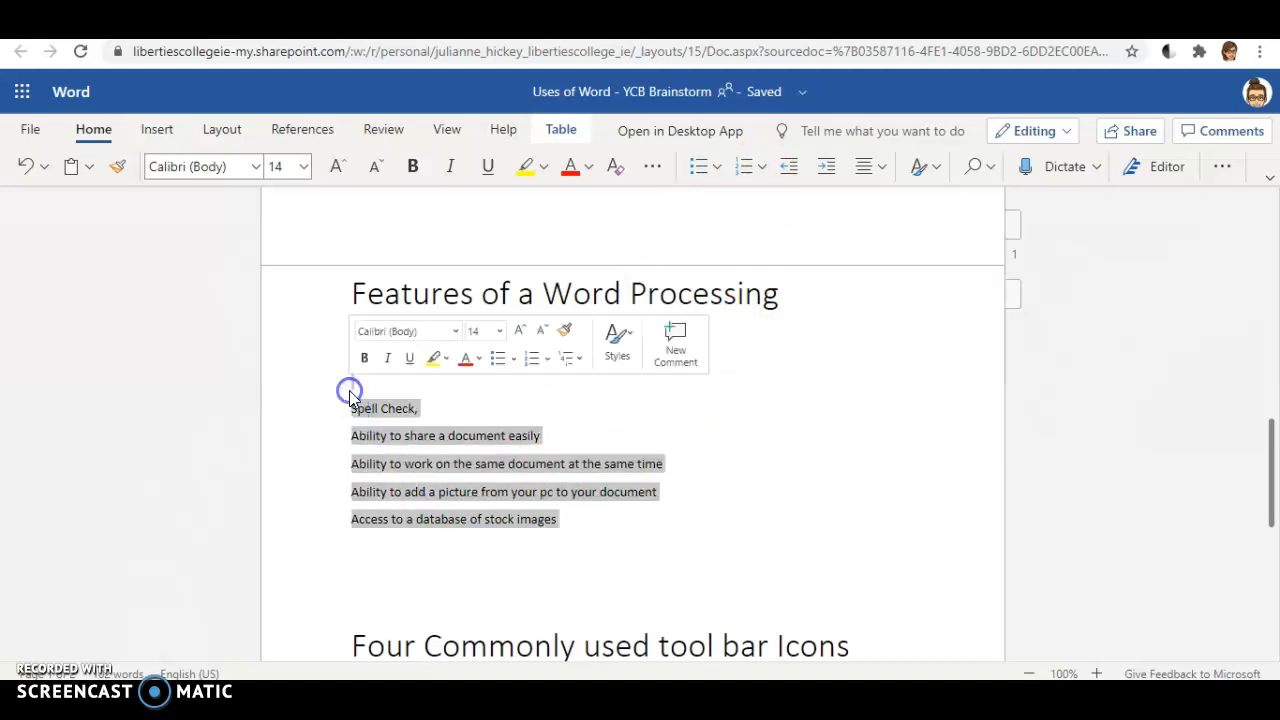
left_click(744, 167)
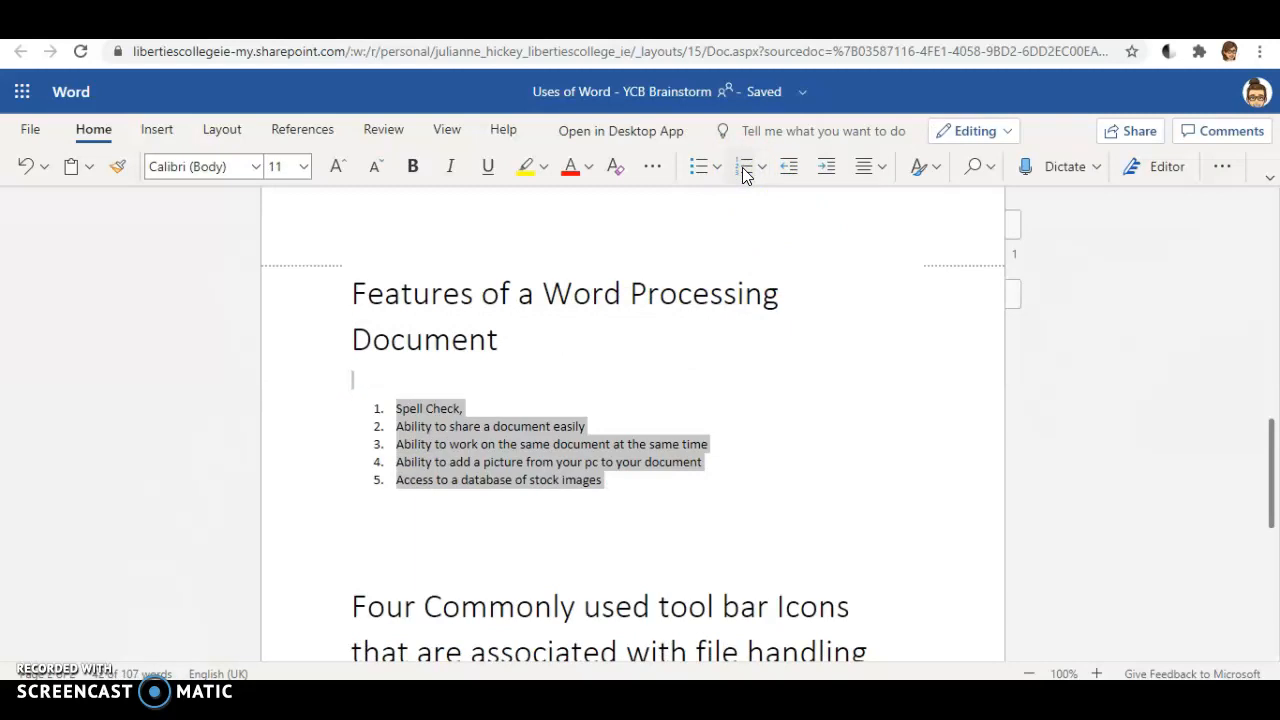
Add "Number a list" as a new item at the end of the numbered features list
left_click(629, 481)
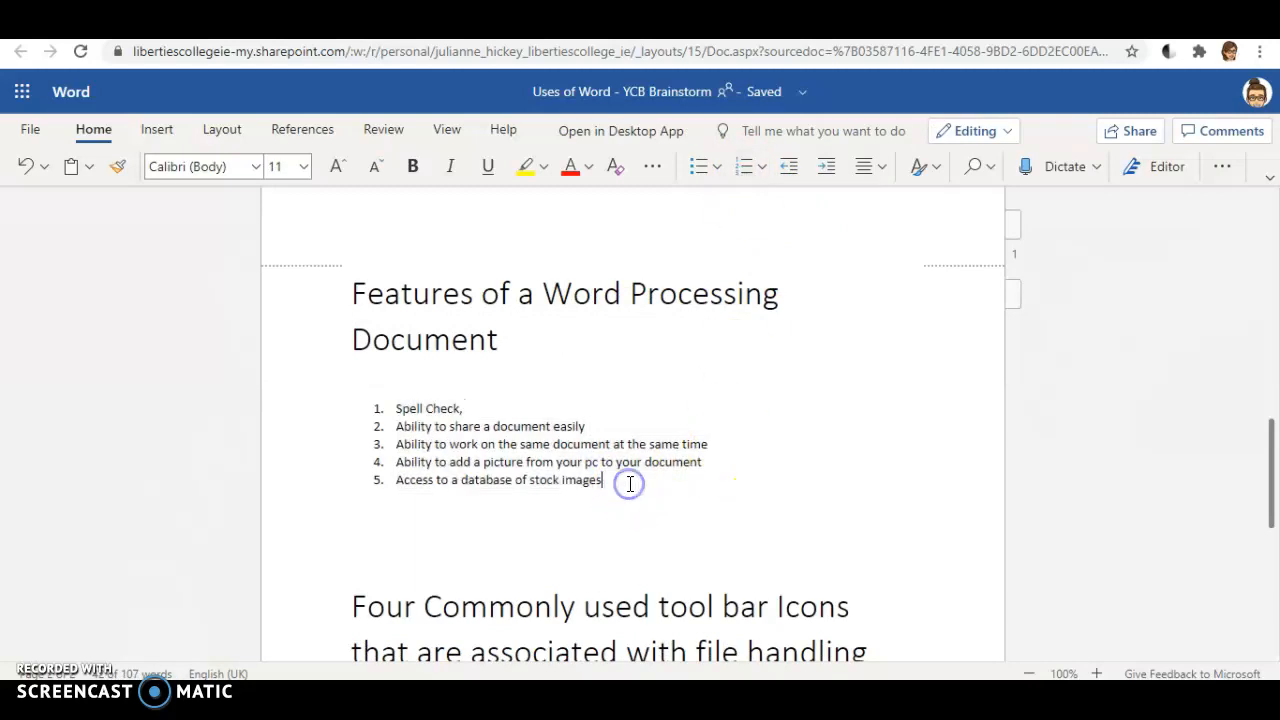
key("Return")
type("Num")
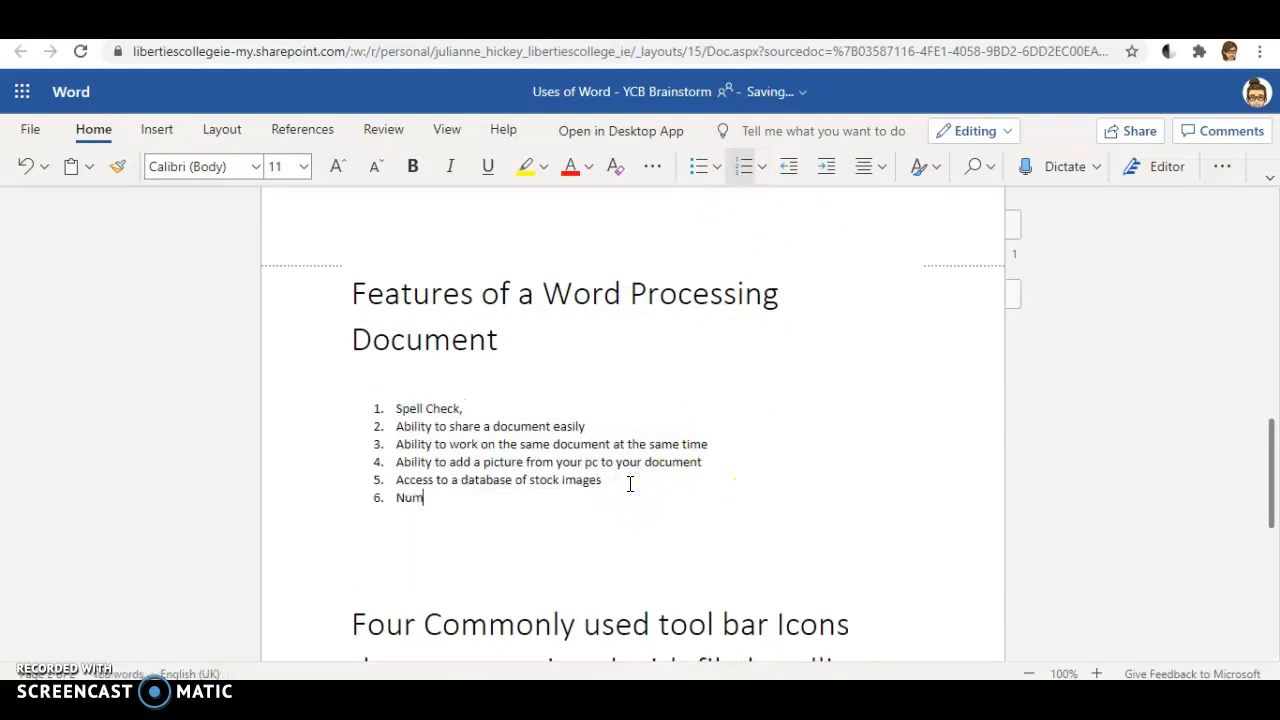
type("ber a list")
Convert the whole features list to bullets and switch it back to numbering
left_click_drag(488, 497, 355, 405)
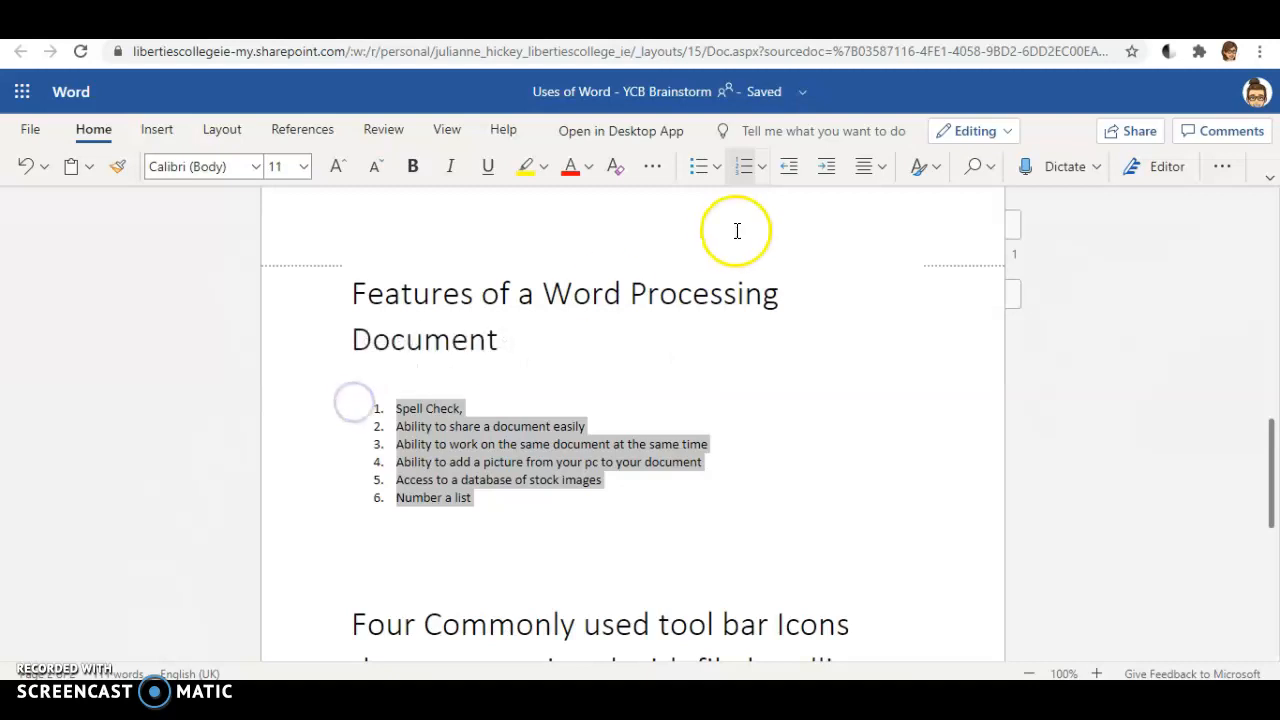
left_click(695, 171)
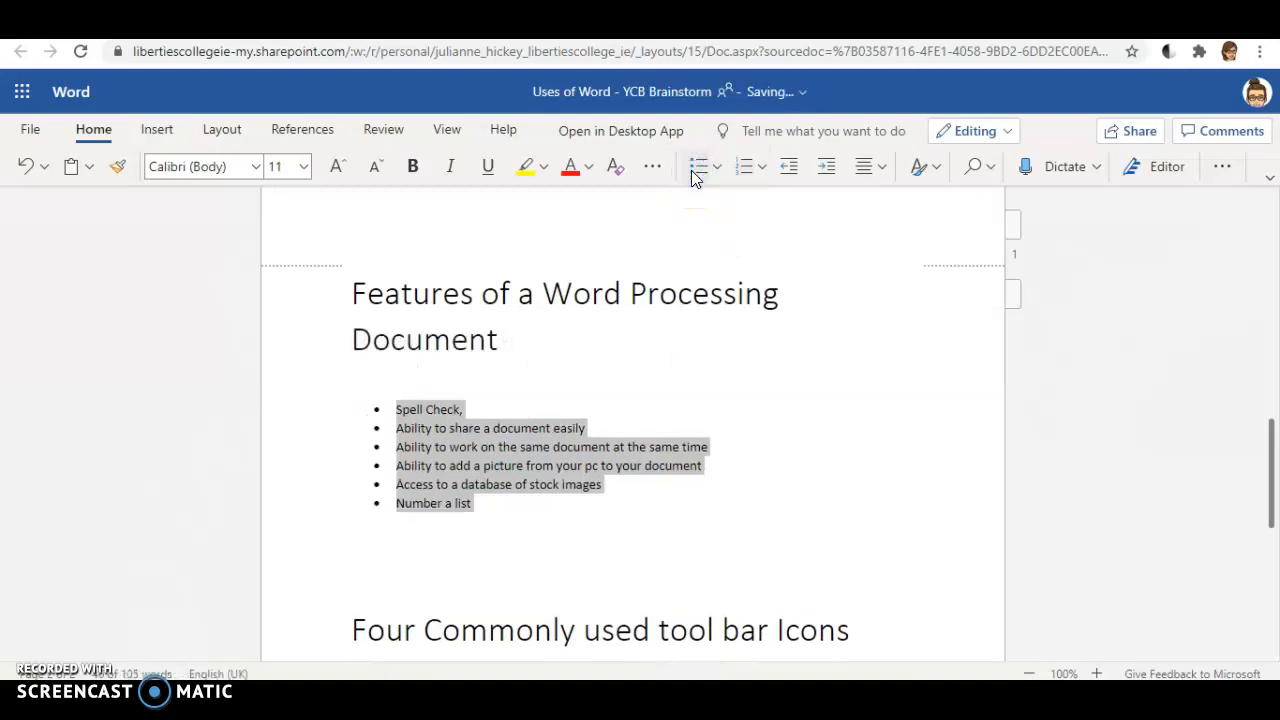
left_click(744, 167)
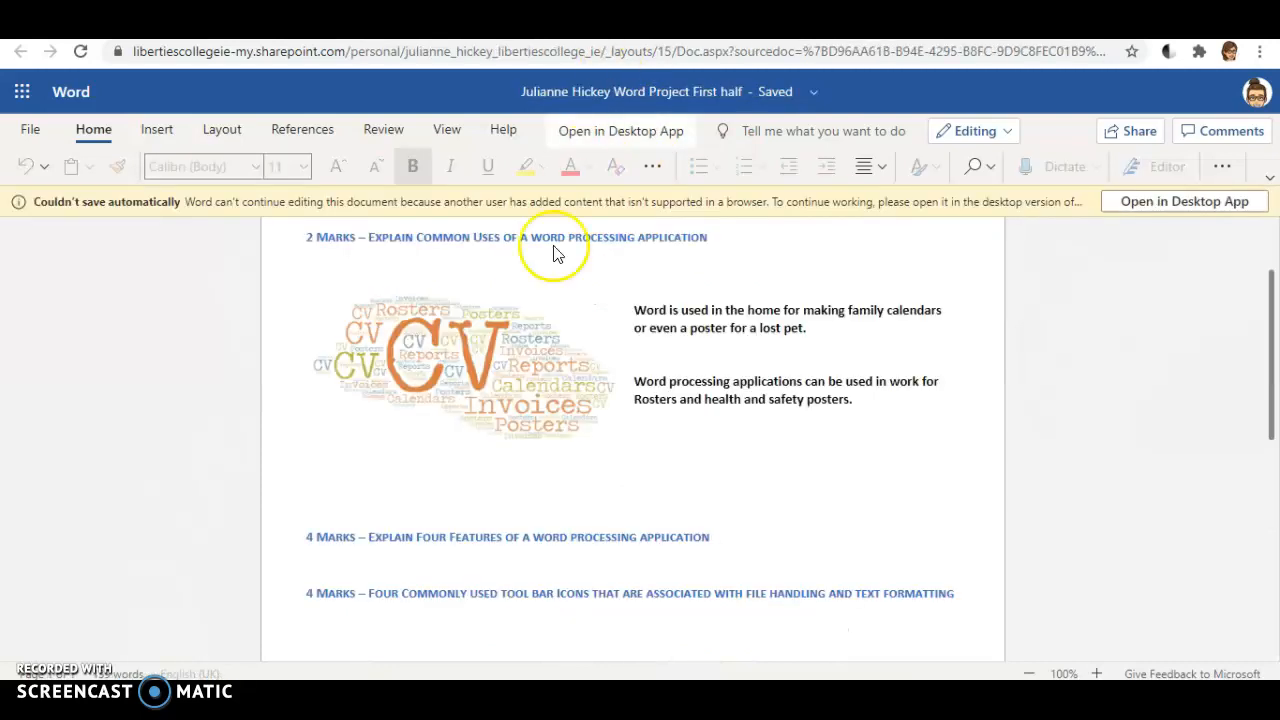
Review the project document's 4 Marks headings on features and toolbar icons, along with the existing explanations of the font size, bold and italic icons
left_click(420, 540)
left_click_drag(420, 540, 506, 537)
left_click(431, 568)
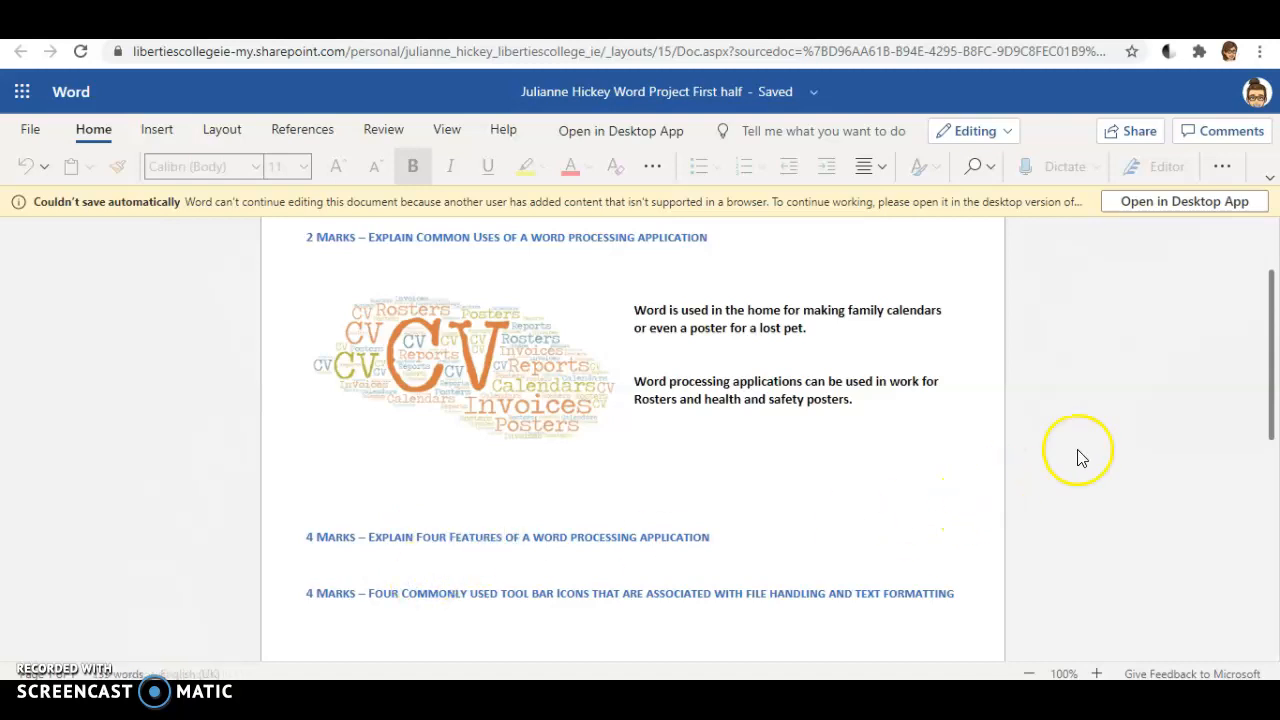
left_click_drag(1272, 355, 1272, 451)
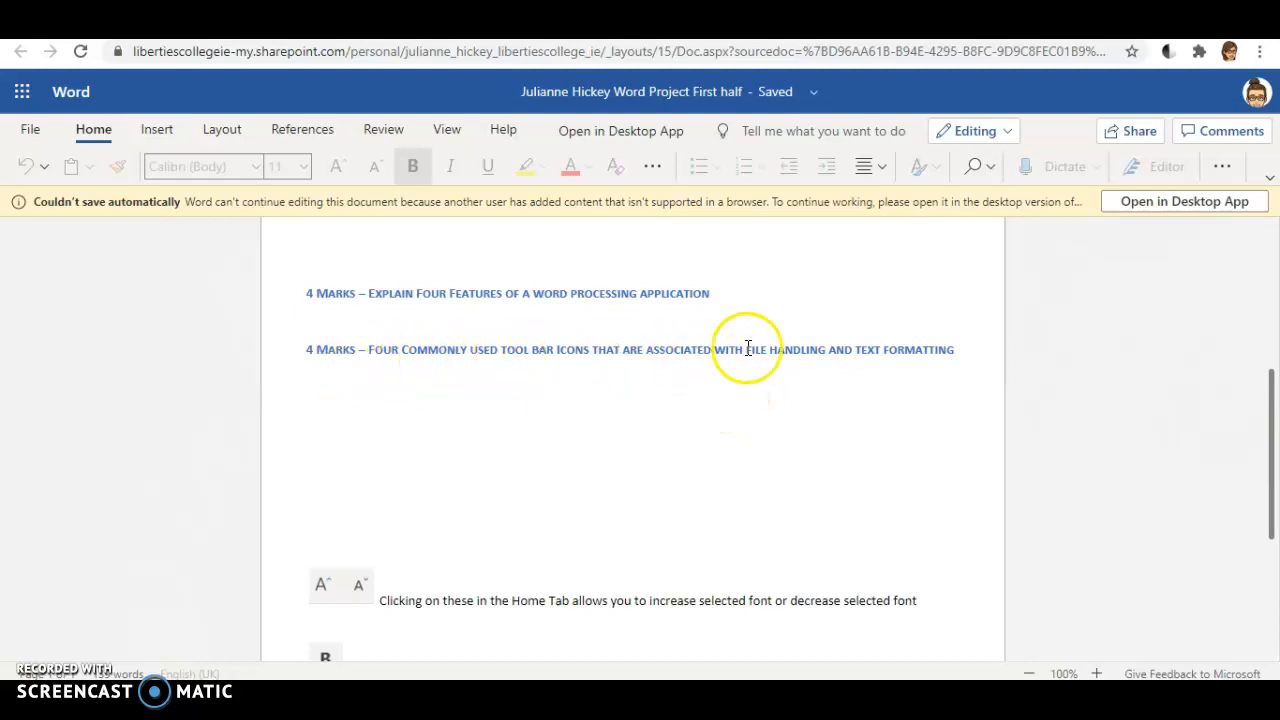
left_click_drag(745, 349, 949, 349)
left_click(680, 451)
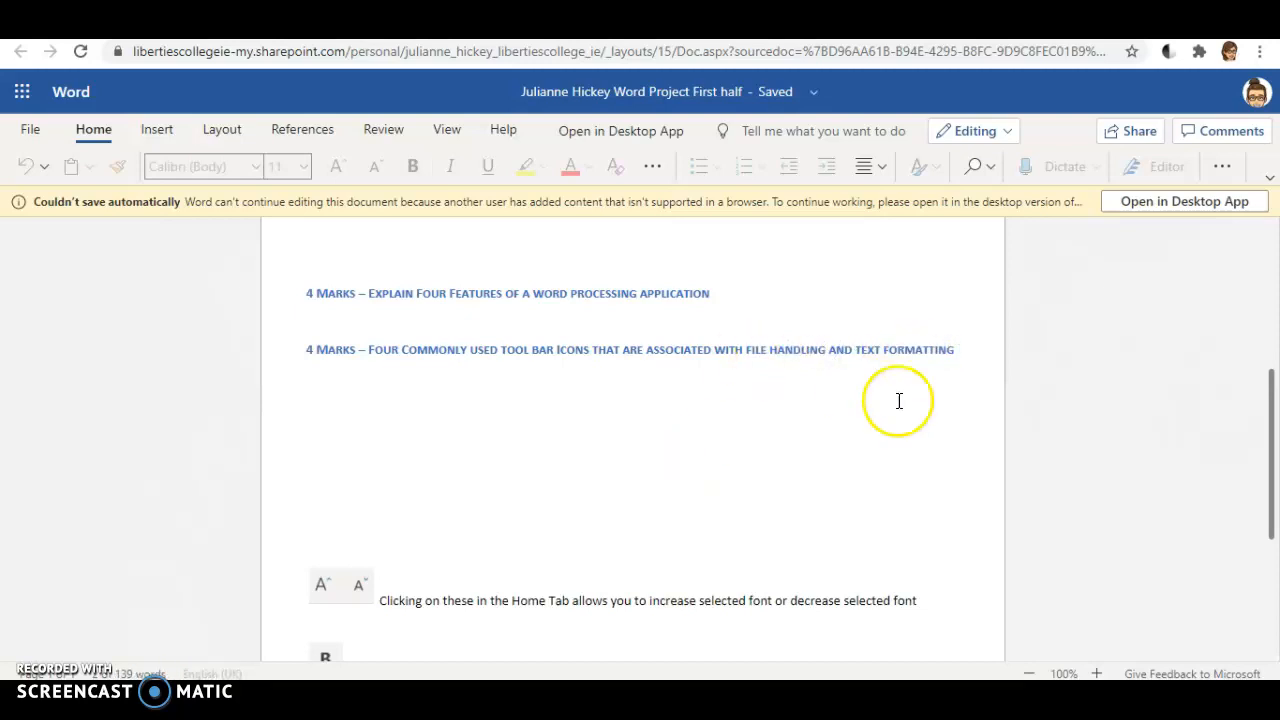
left_click_drag(1275, 448, 1274, 536)
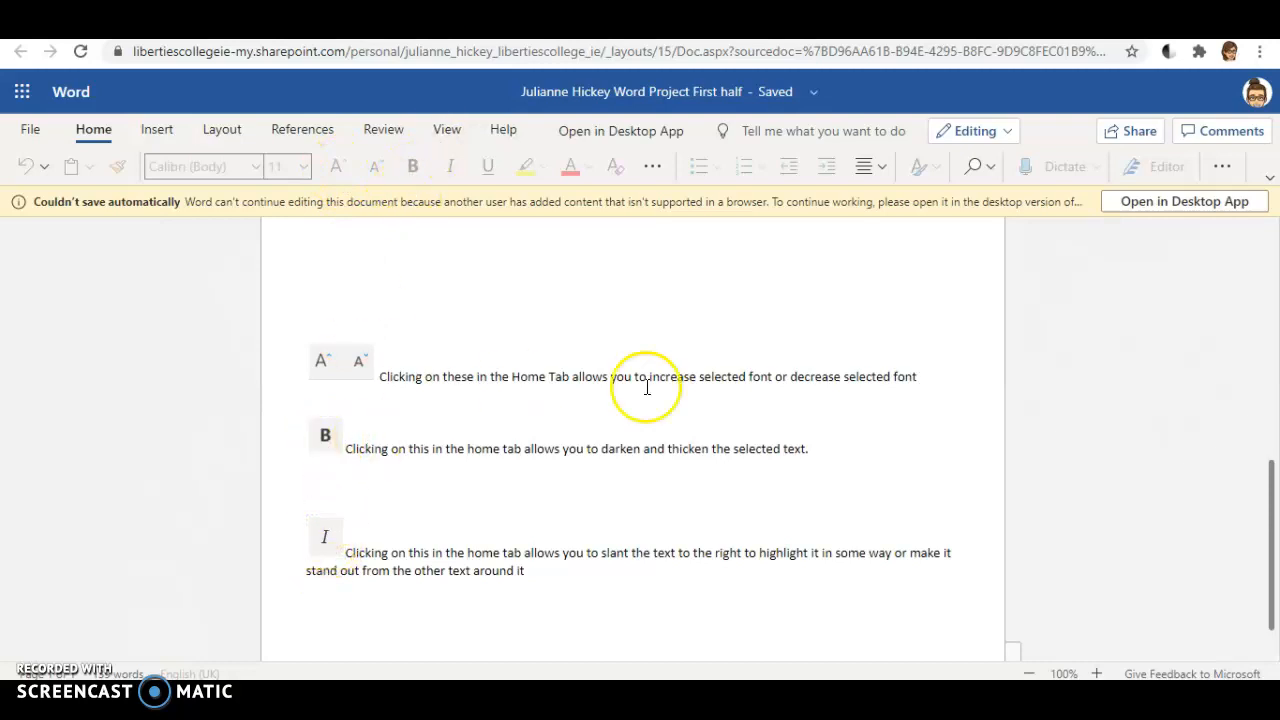
left_click(375, 283)
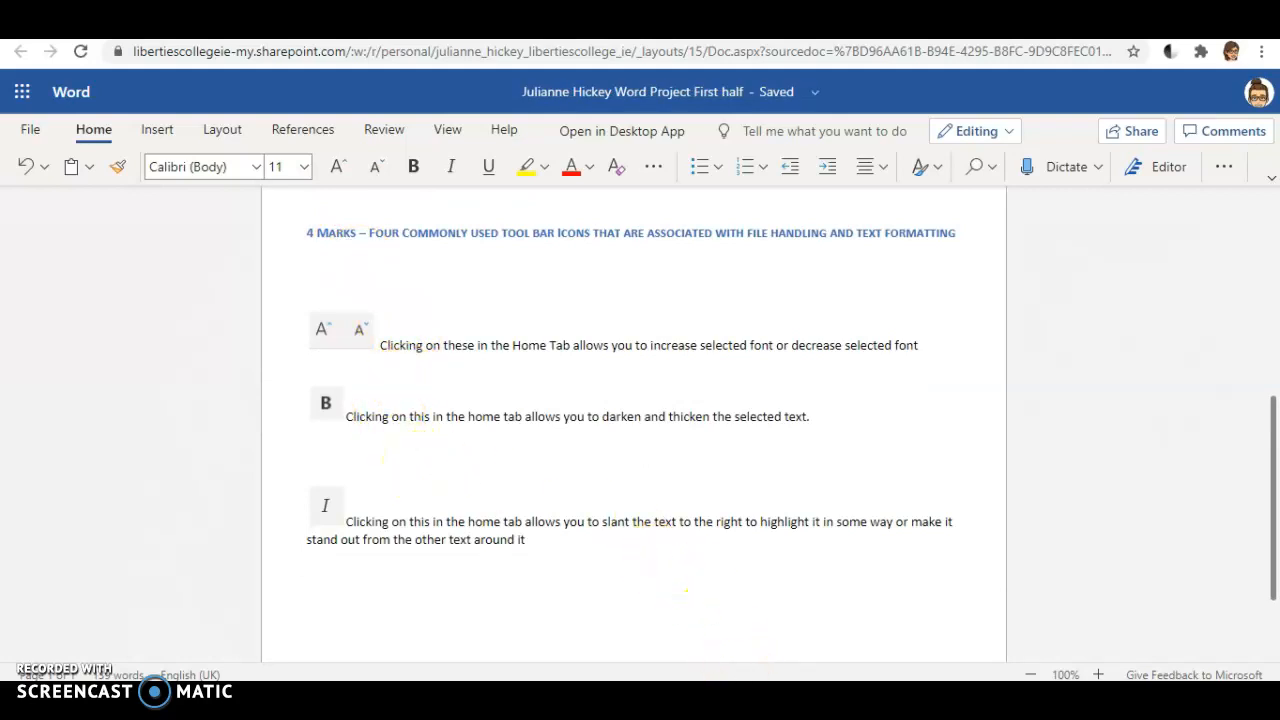
Capture the Underline icon from Word's ribbon as a new snip with the Snipping Tool
left_click(735, 700)
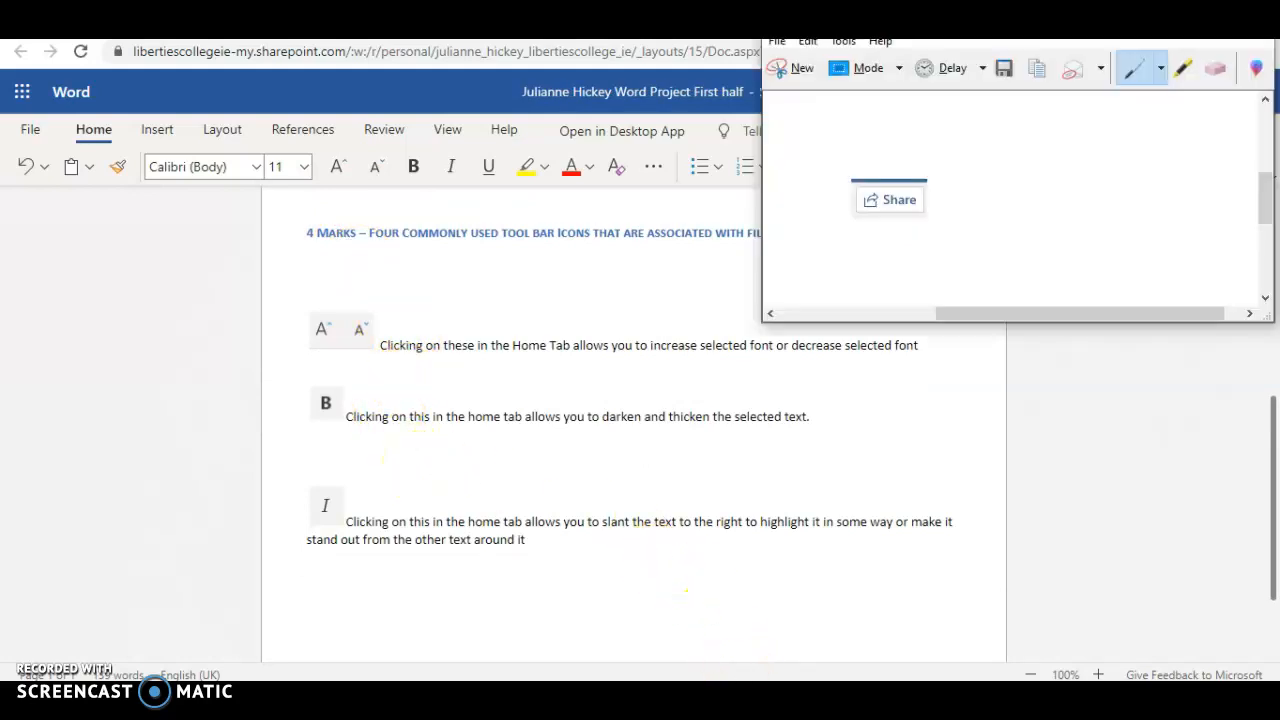
left_click(777, 43)
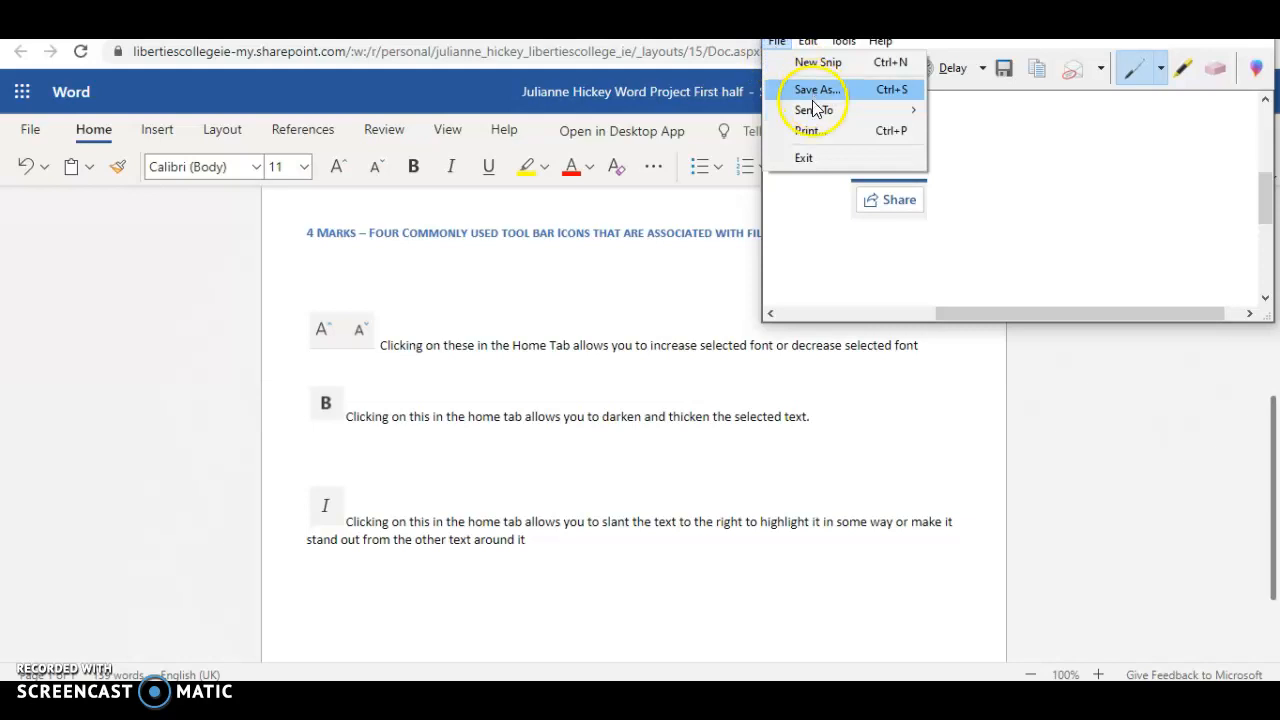
mouse_move(843, 41)
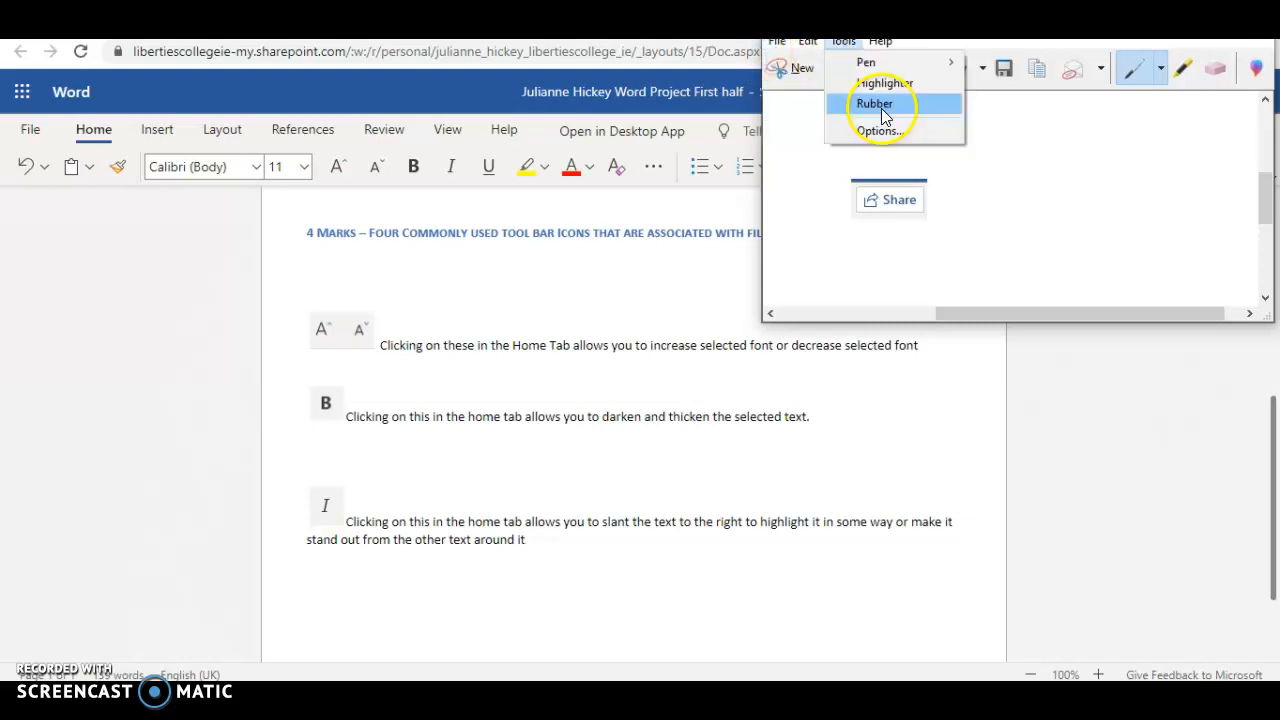
left_click(788, 70)
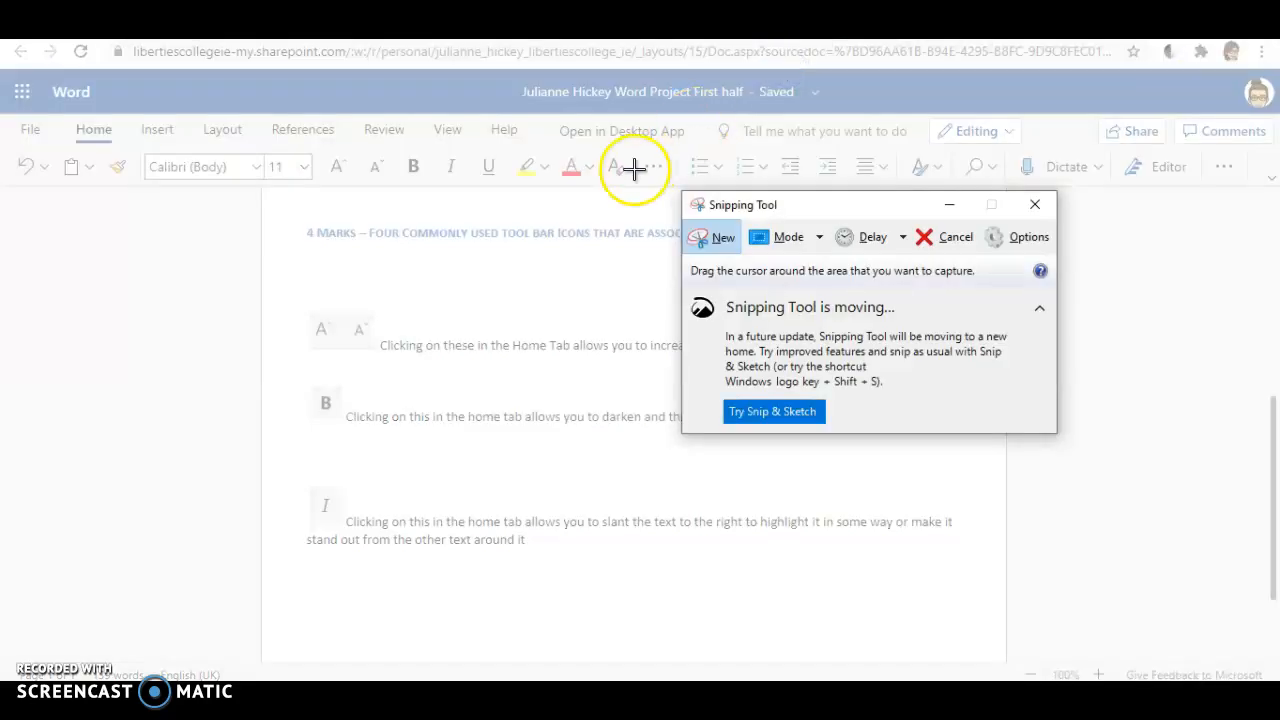
left_click_drag(476, 153, 503, 184)
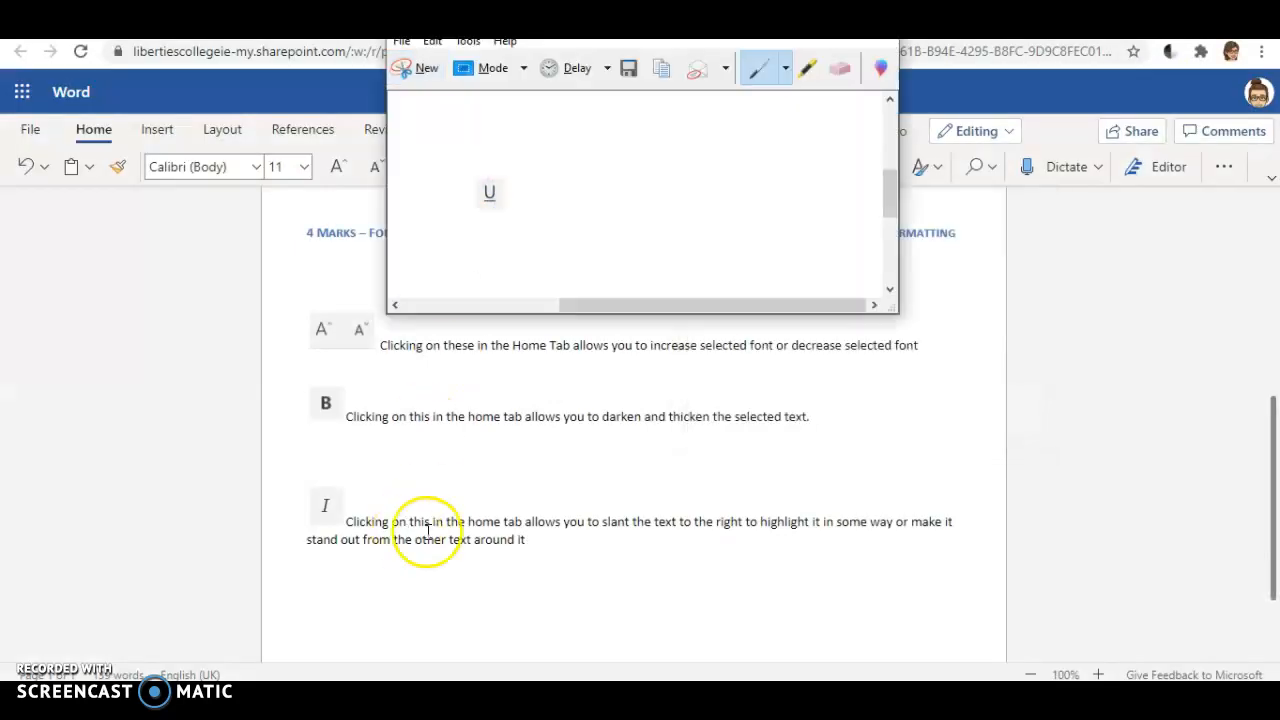
Paste the Underline icon below the italic explanation and add "Click on this icon to underline text in a document" beside it
left_click(557, 537)
key("Return")
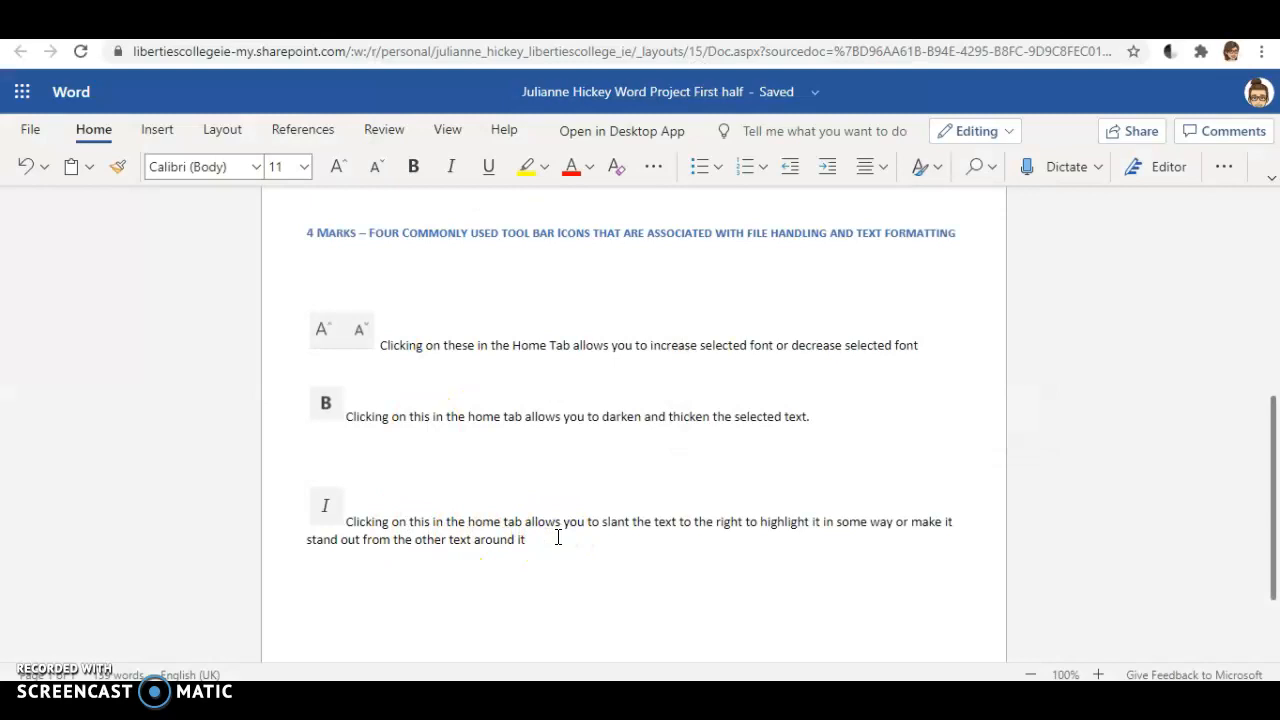
key("ctrl+v")
type("Cl")
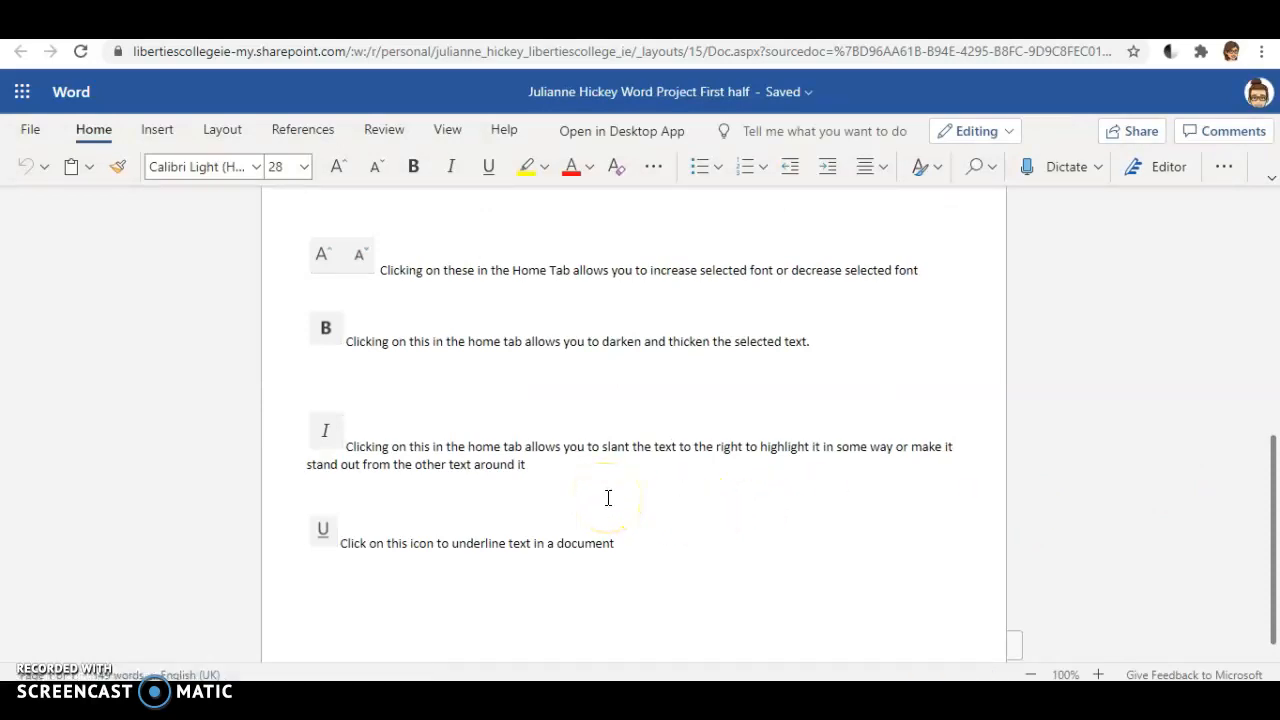
Set the Underline icon picture's text wrapping to Left Square Bracket so its explanation sits beside it
left_click(324, 536)
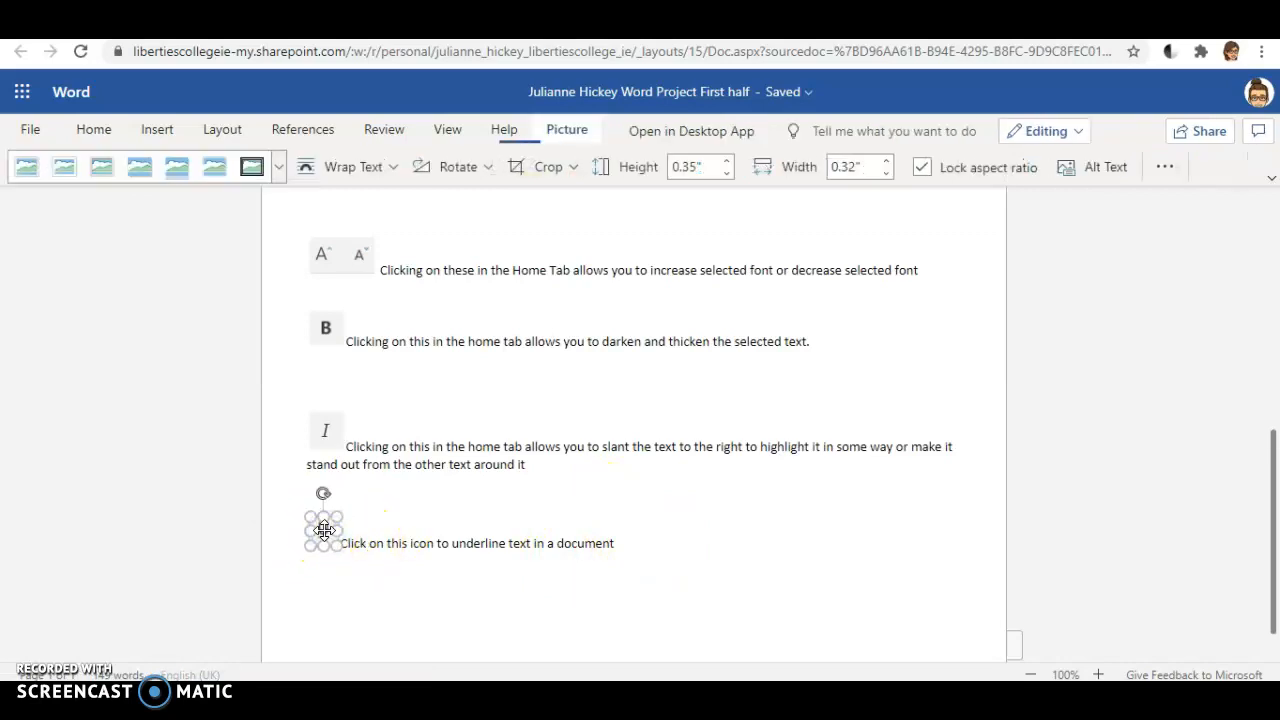
left_click(377, 178)
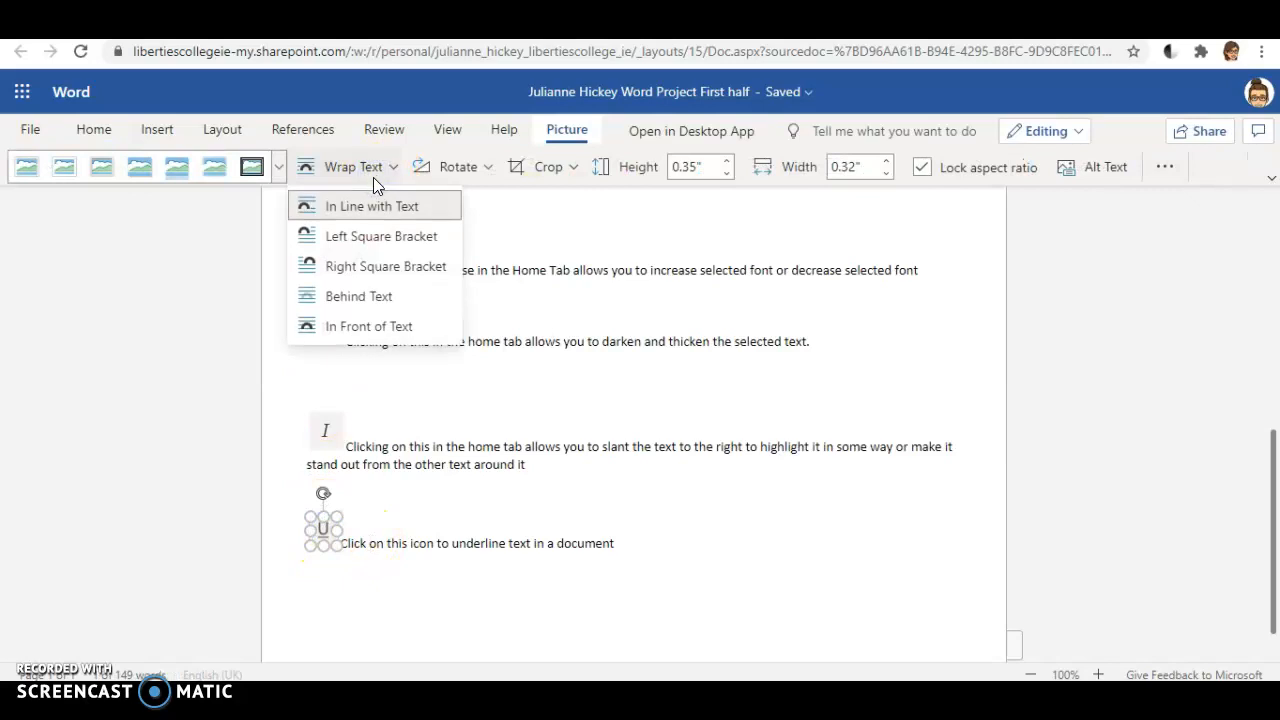
left_click(343, 244)
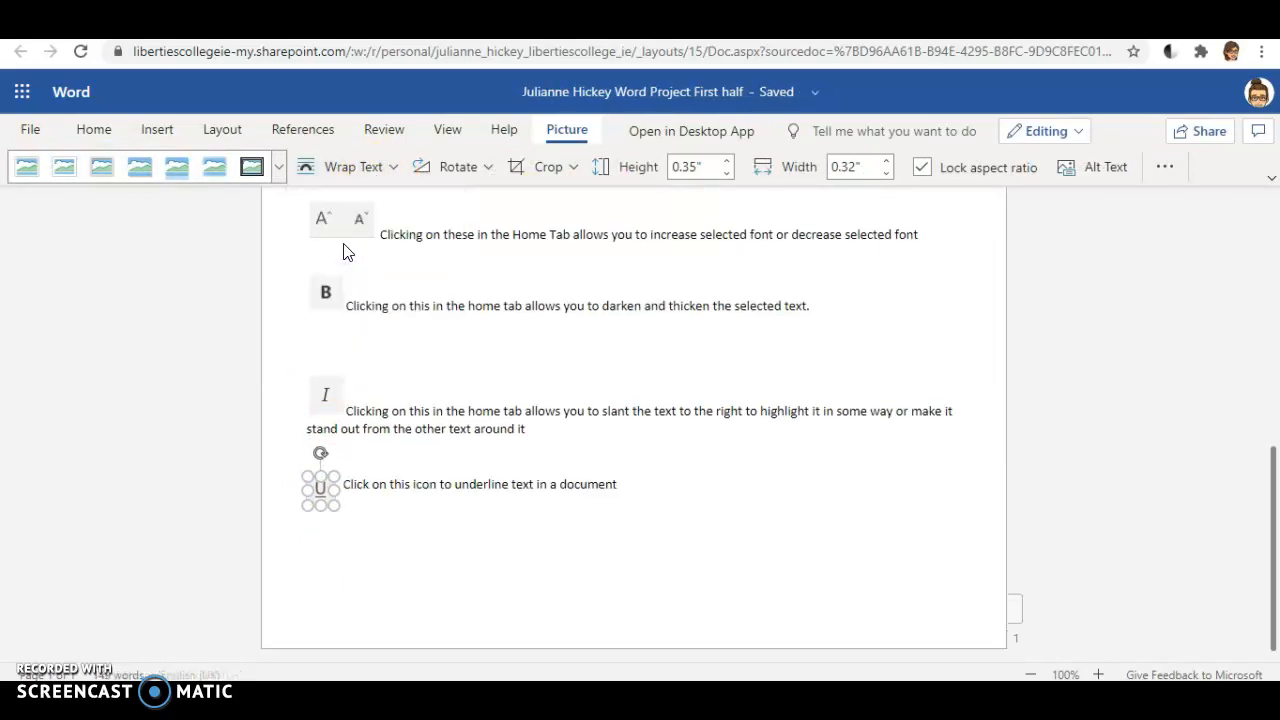
left_click(421, 520)
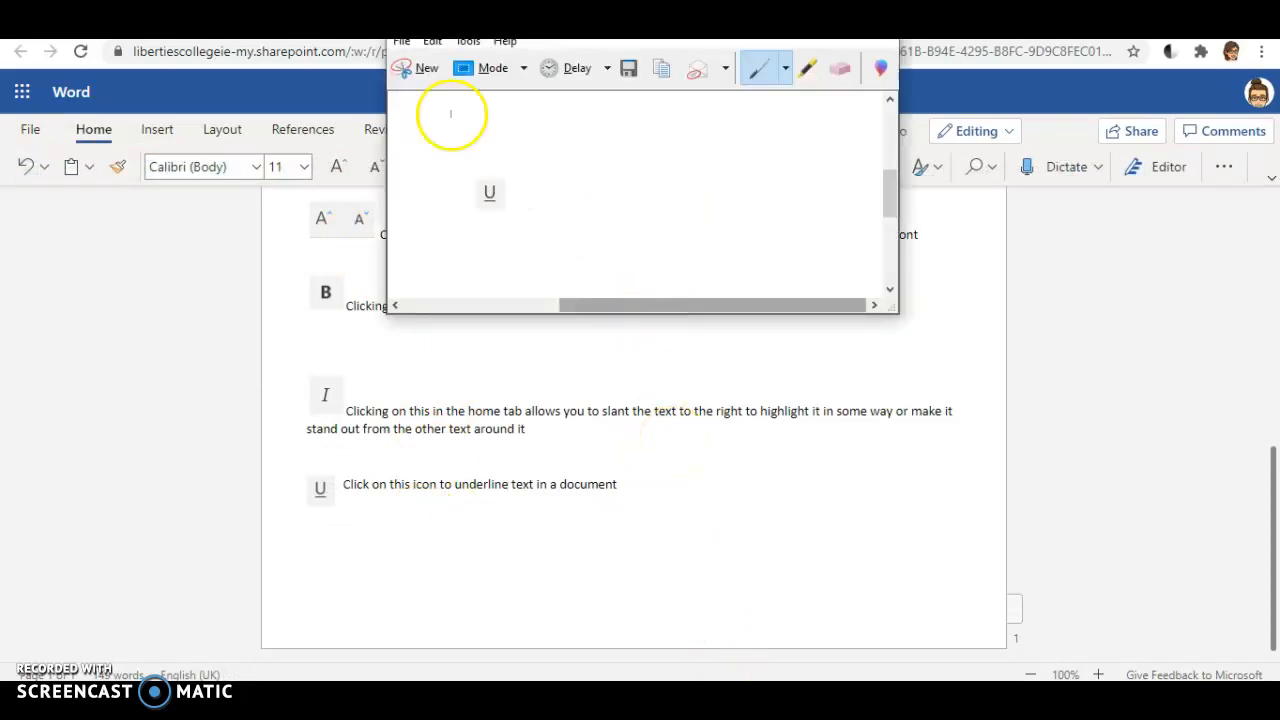
Snip the text highlight icon from the ribbon, paste it below the underline entry and add "This icon allows you to hightlight text"
left_click(422, 70)
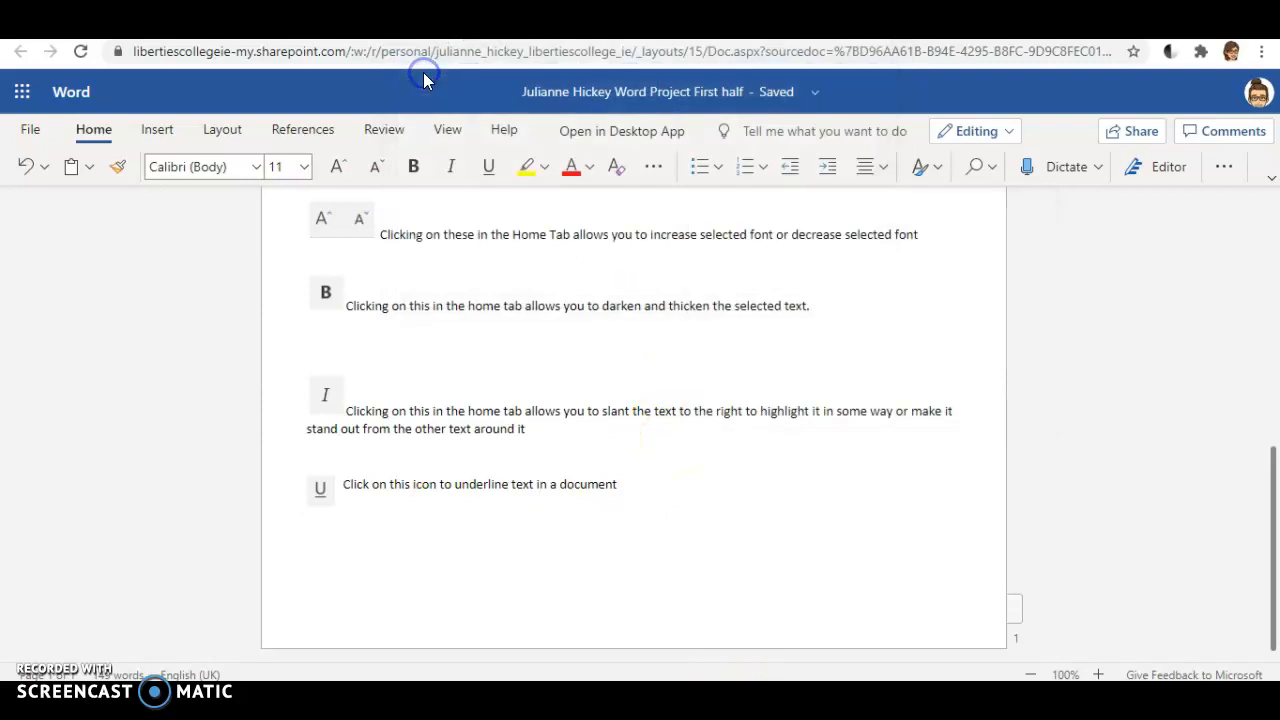
left_click_drag(508, 156, 556, 185)
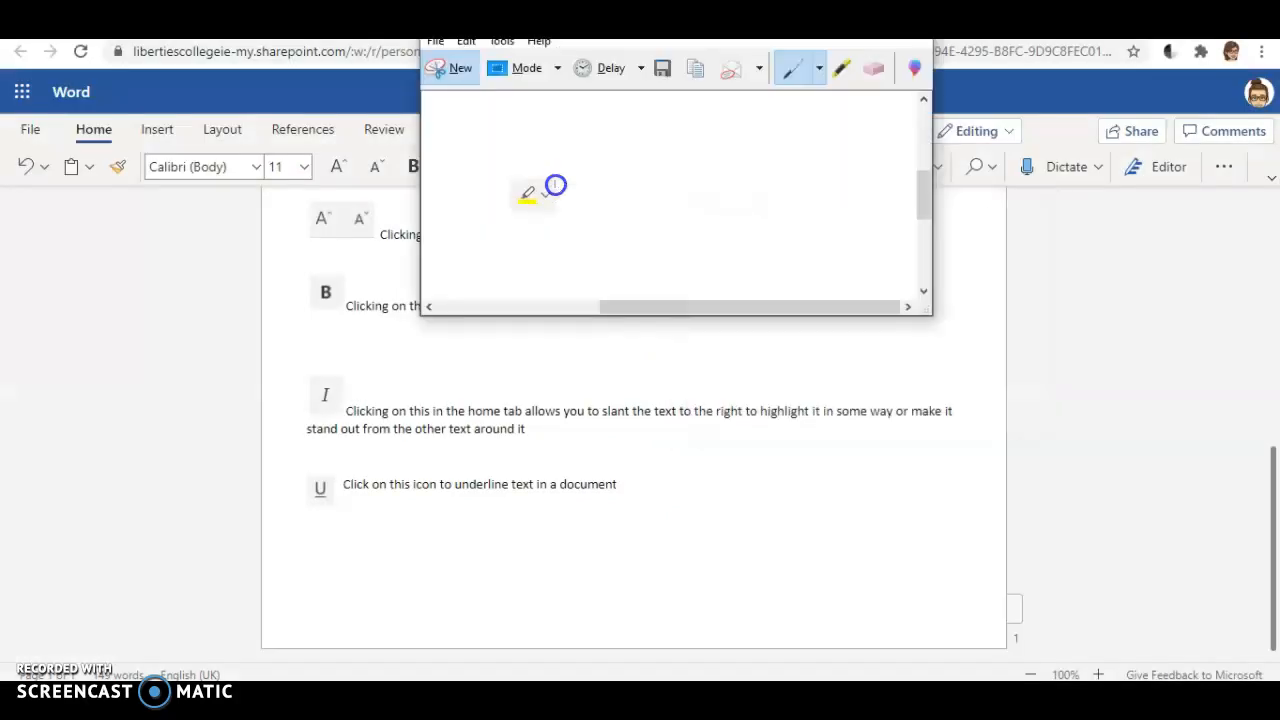
left_click(670, 492)
key("Return")
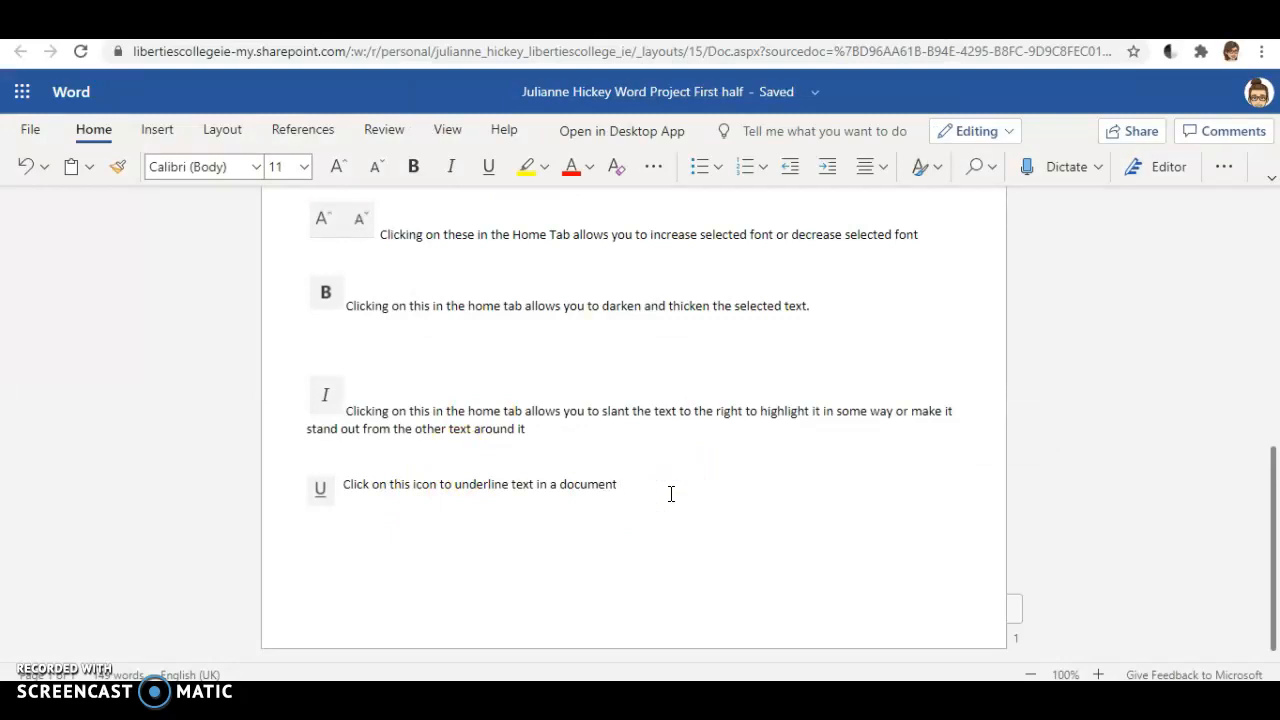
key("ctrl+v")
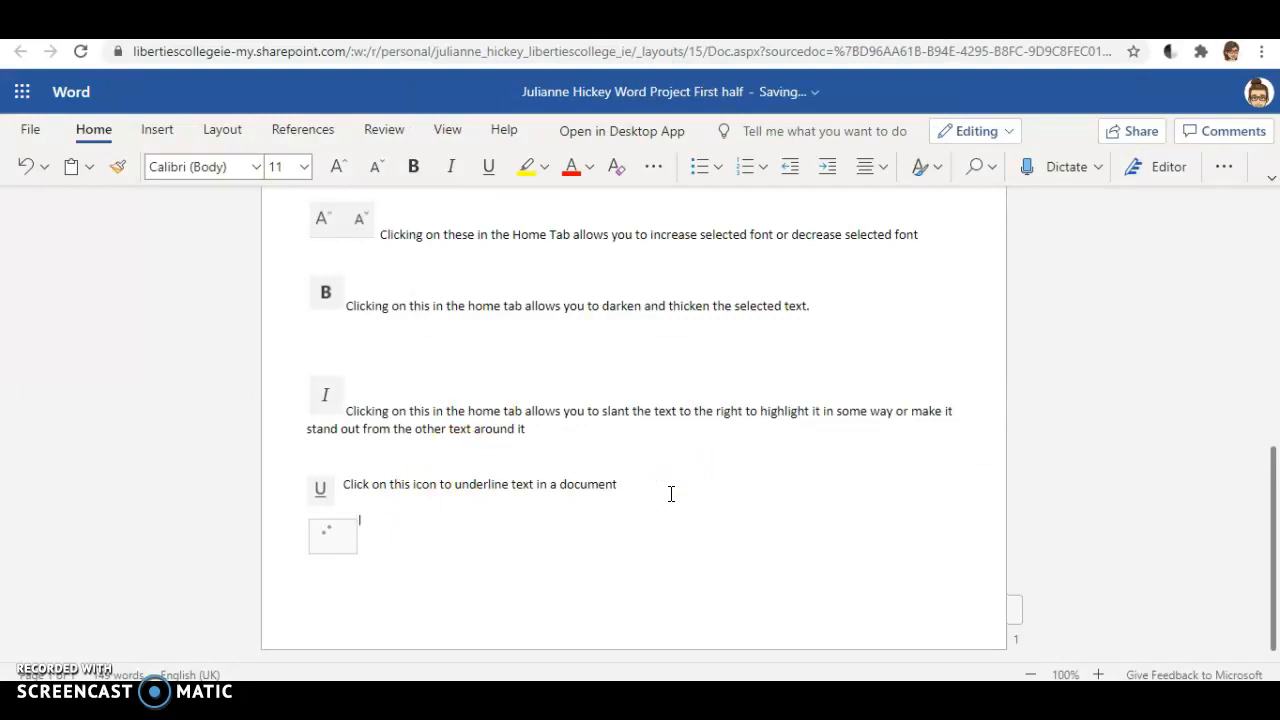
type("Th")
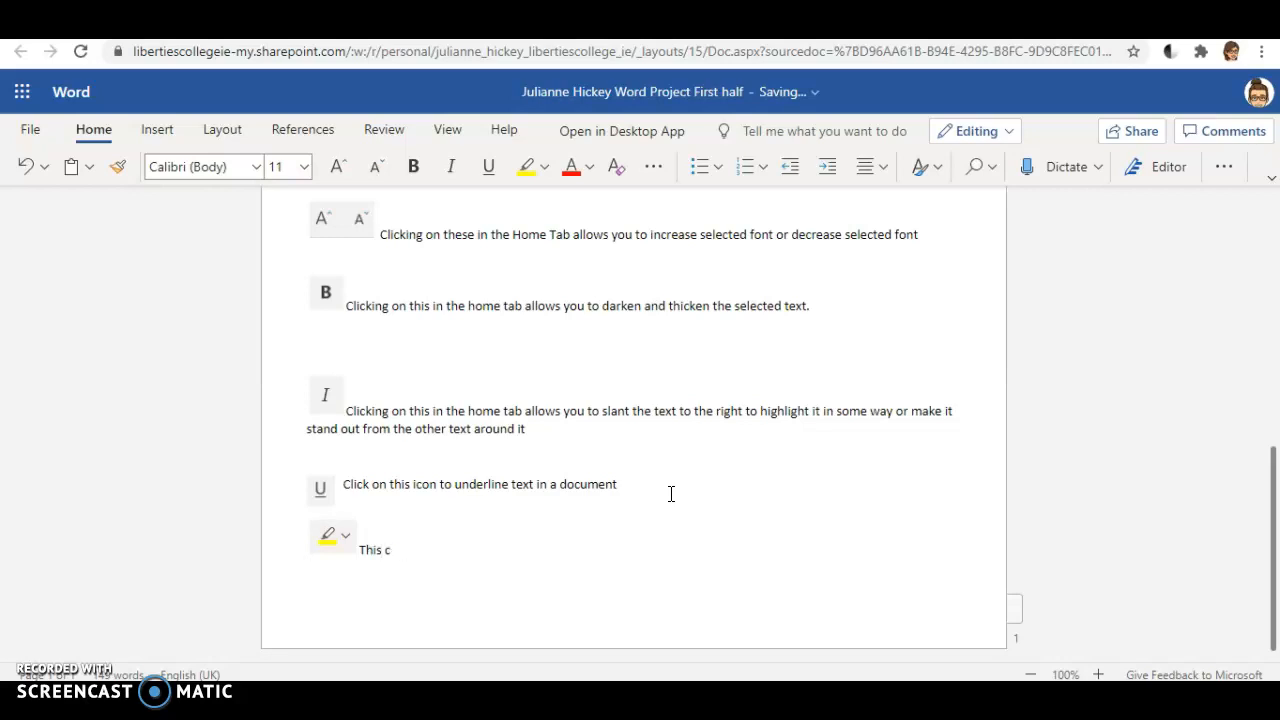
type("is icon allows you to hightlight text")
key("Return")
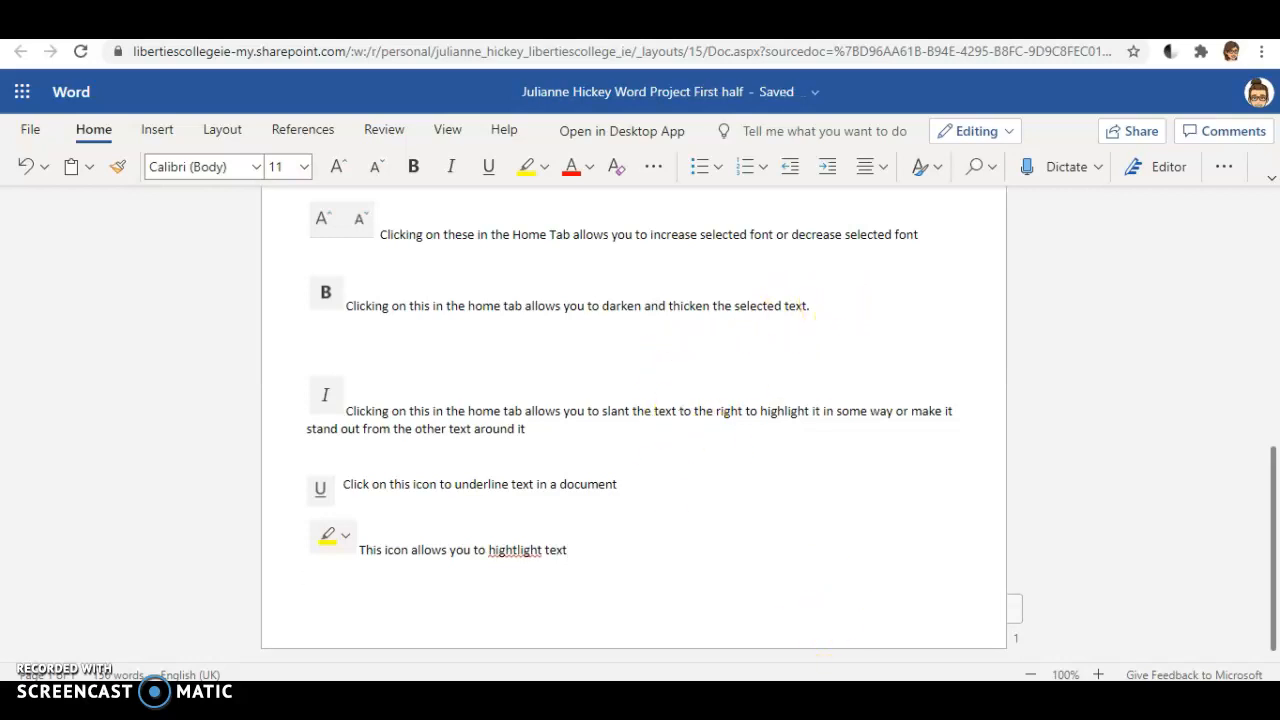
Snip the Share button, paste it below the highlight entry and explain document sharing, simultaneous work and its advantage over emailing attachments
left_click(441, 61)
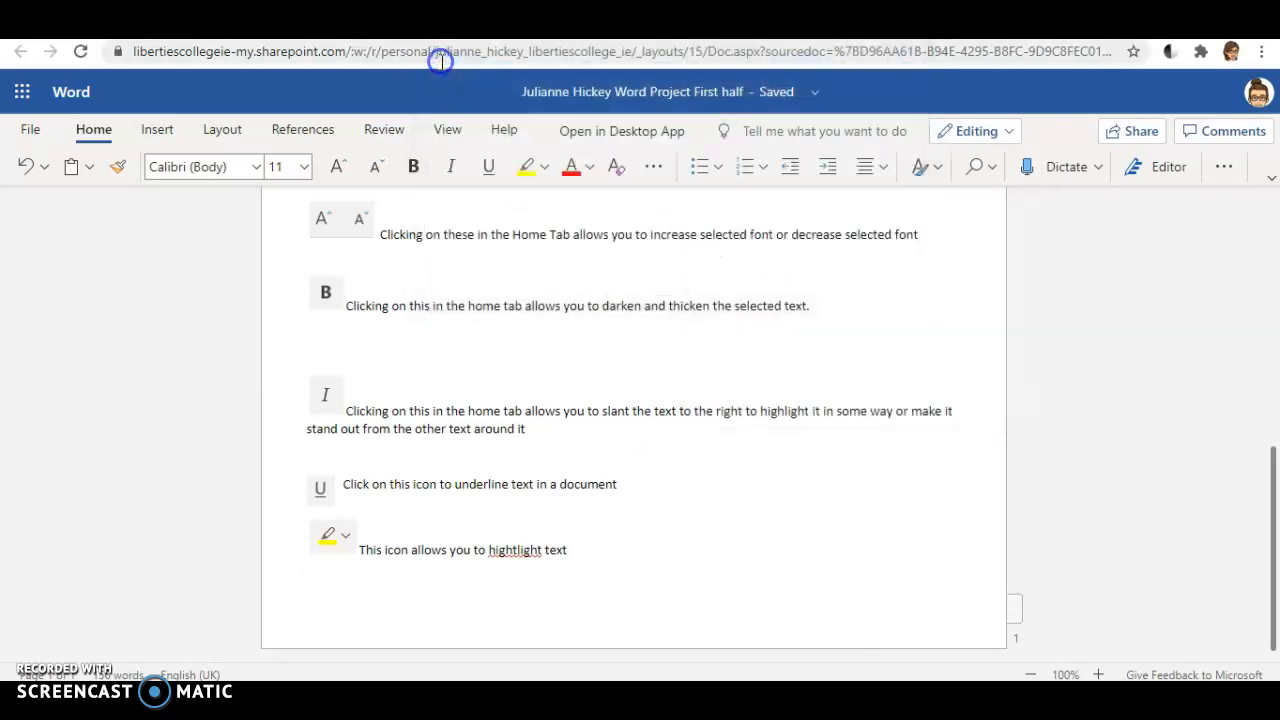
left_click_drag(1094, 114, 1171, 148)
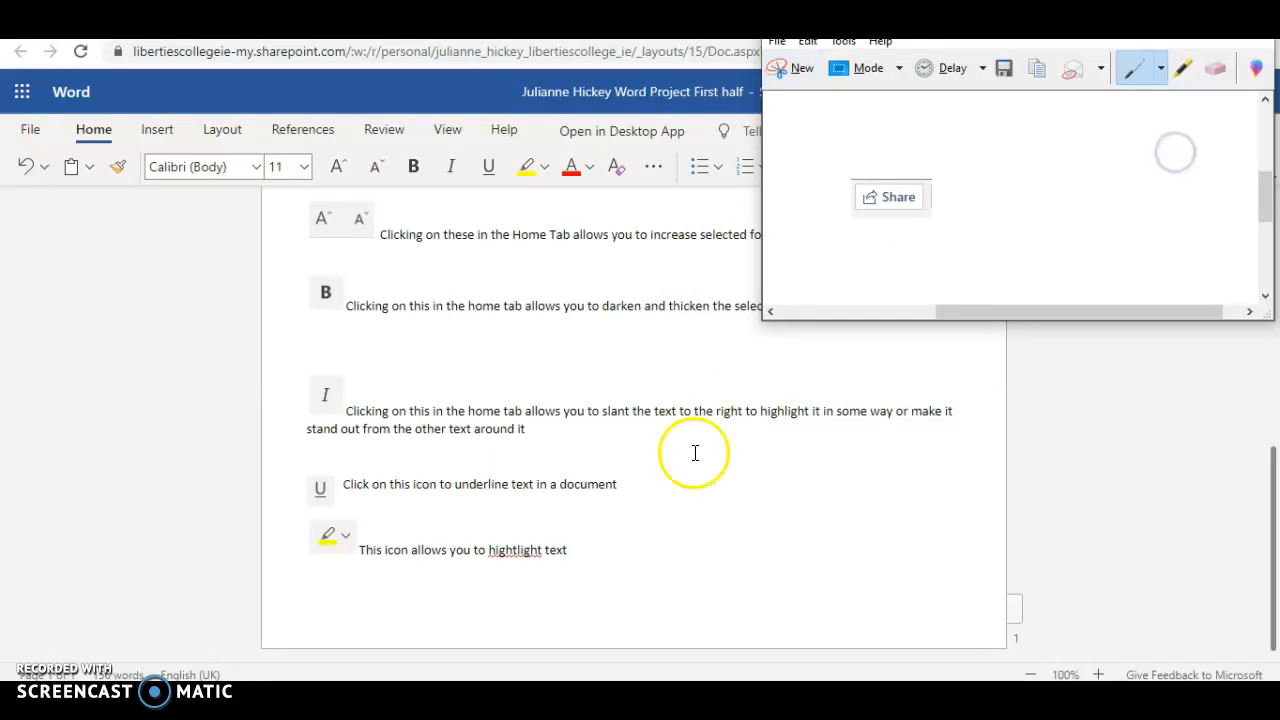
left_click(603, 549)
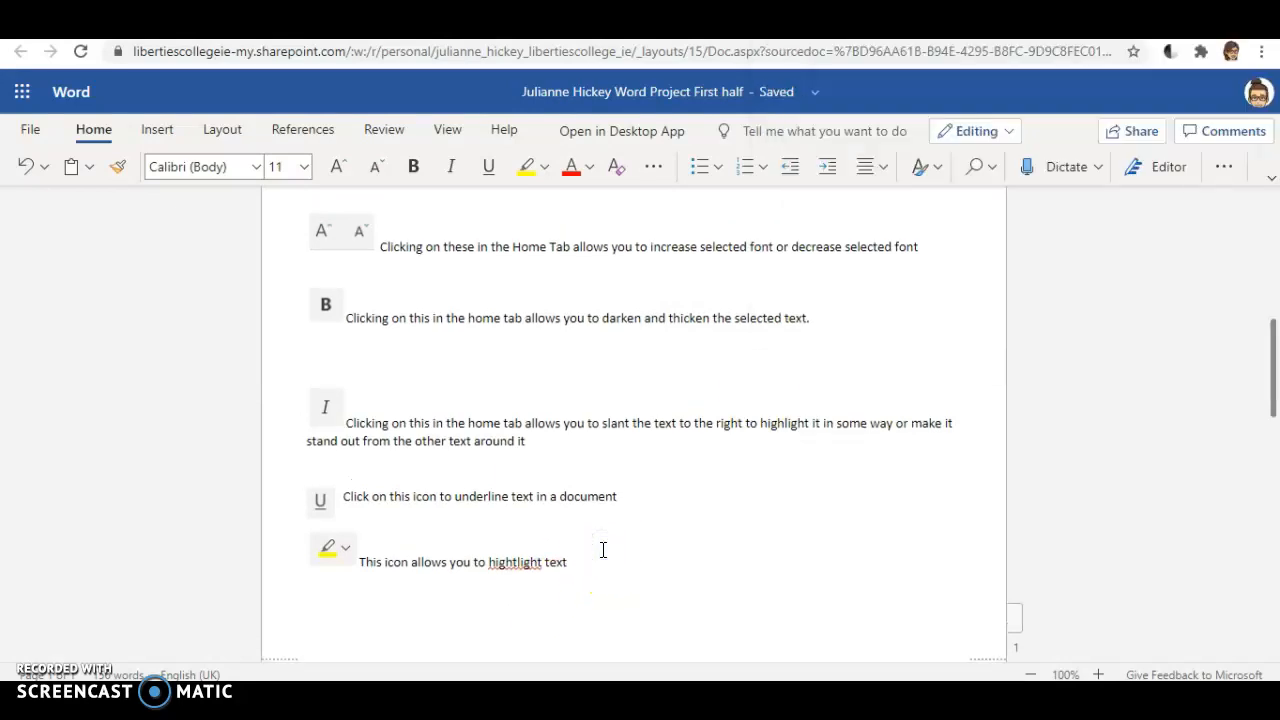
key("ctrl+v")
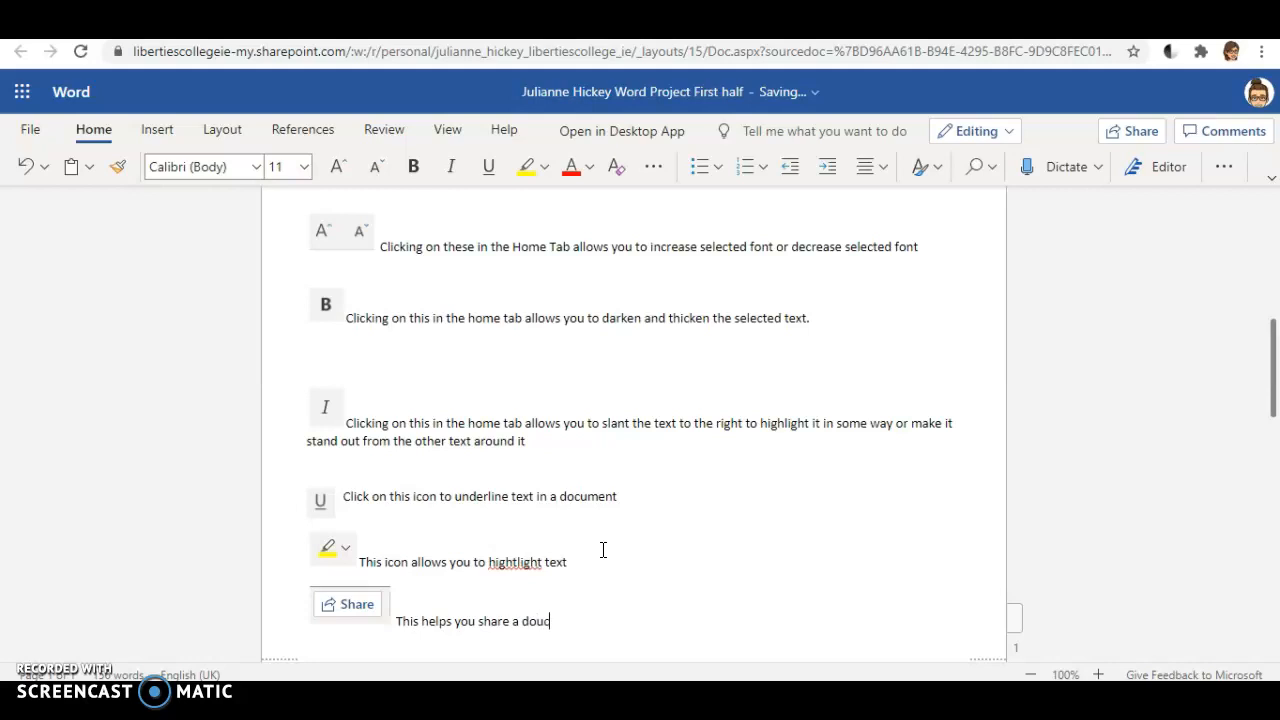
key("BackSpace")
key("BackSpace")
type("cument your working on, you can work on a document at the same time assomeones else, or simplyshare it. Its easier than emailing and attaching the same document in an email.")
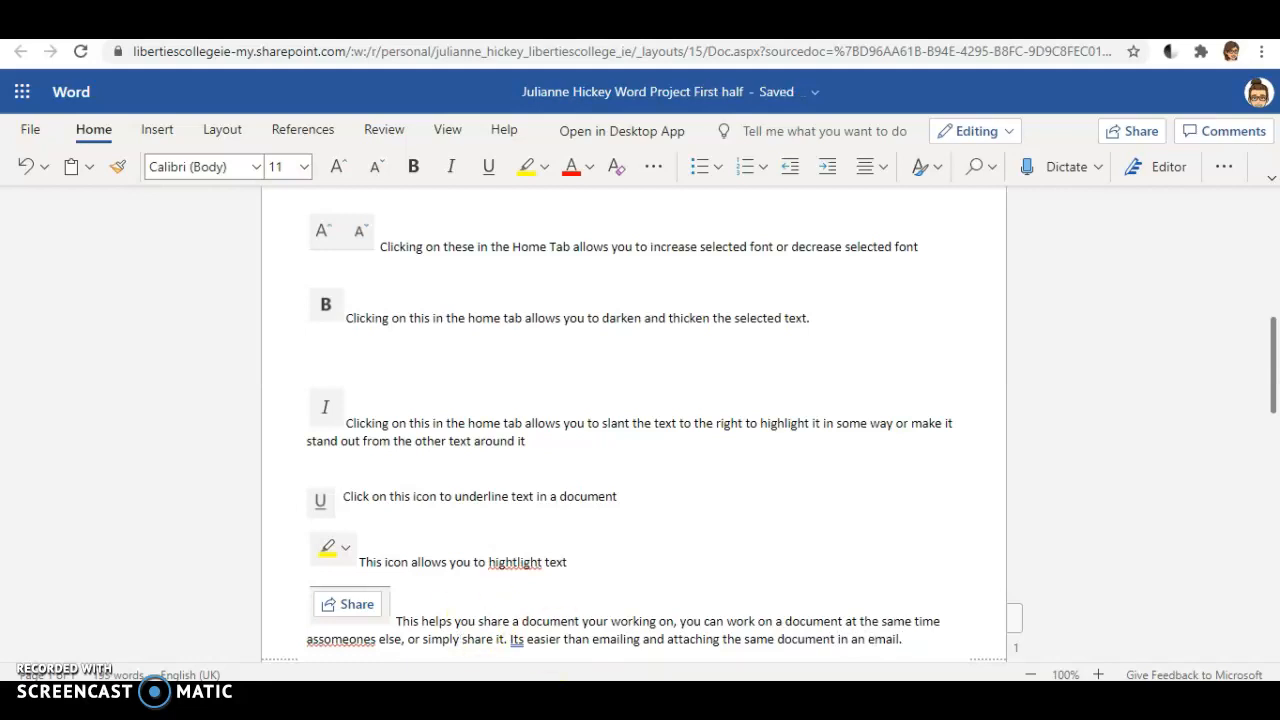
Capture the document's title bar area as a new snip and paste it on a new line below the Share explanation
key("alt+Tab")
left_click(778, 73)
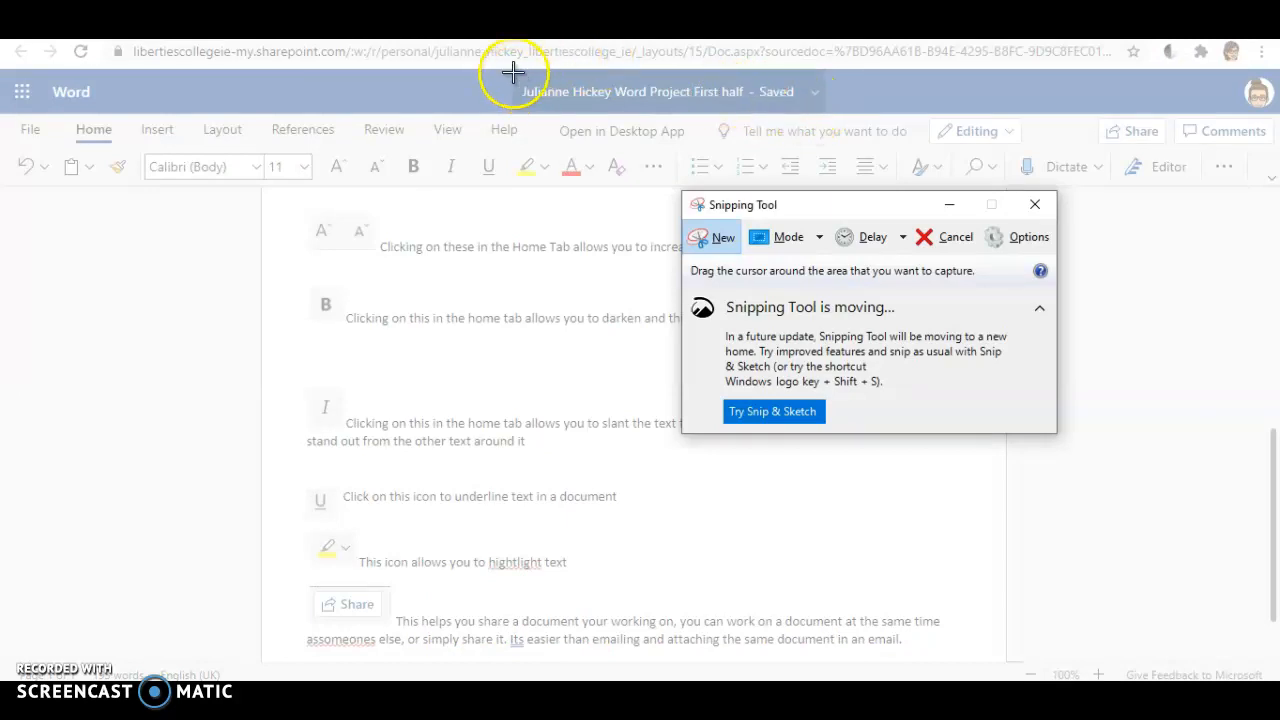
left_click_drag(503, 72, 841, 150)
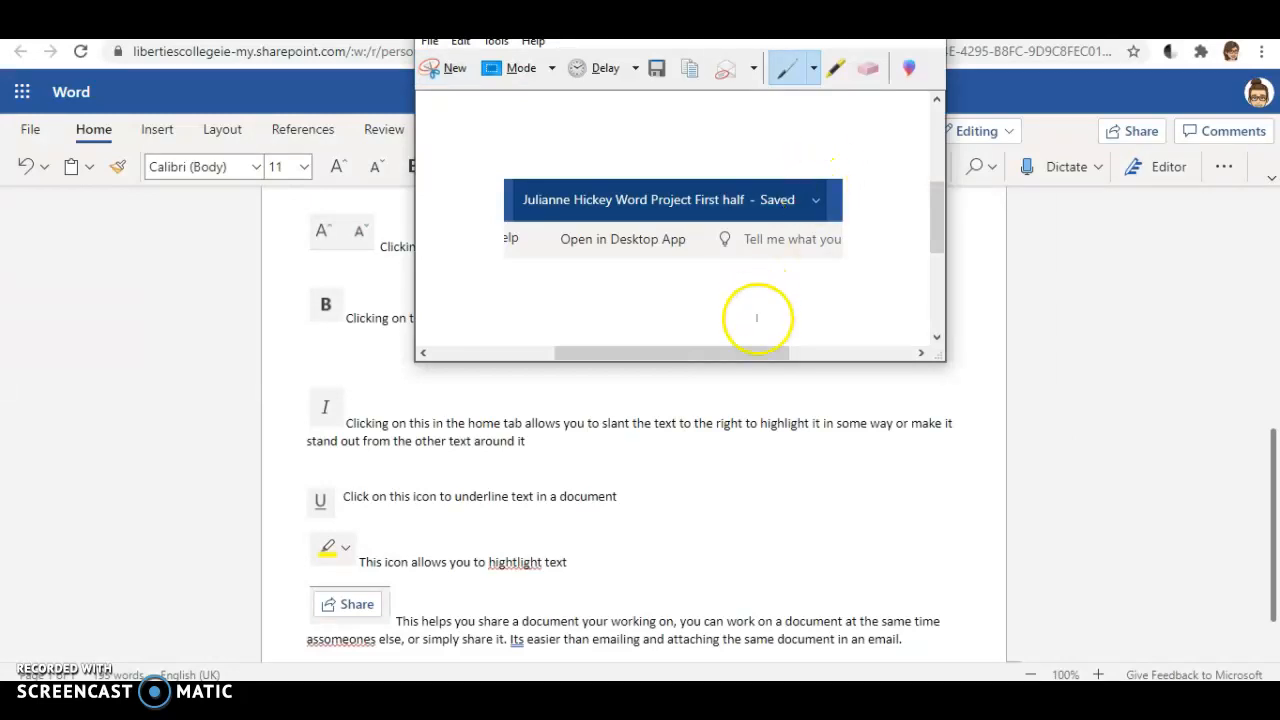
left_click(923, 634)
scroll(925, 636, "down", 1)
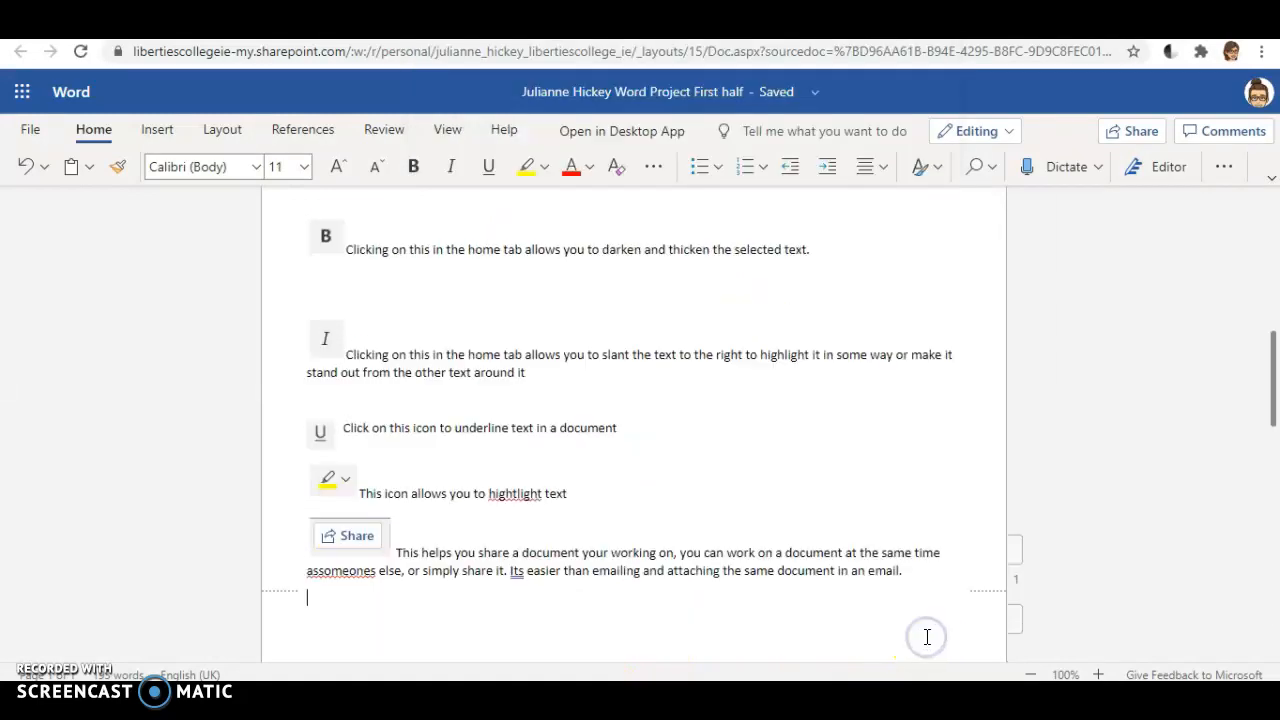
key("ctrl+v")
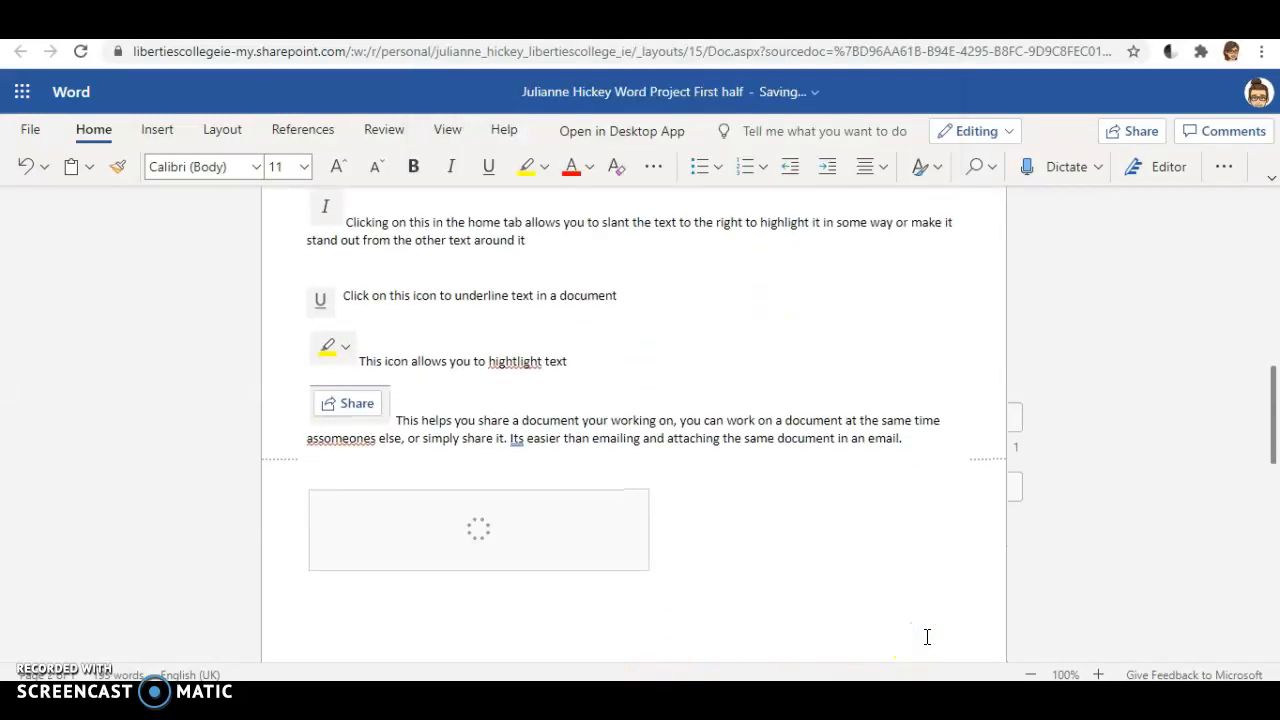
Explain beside the title bar picture that this area allows naming the file, renaming it or even changing the type of file
type("This area of the document allows you to name the file")
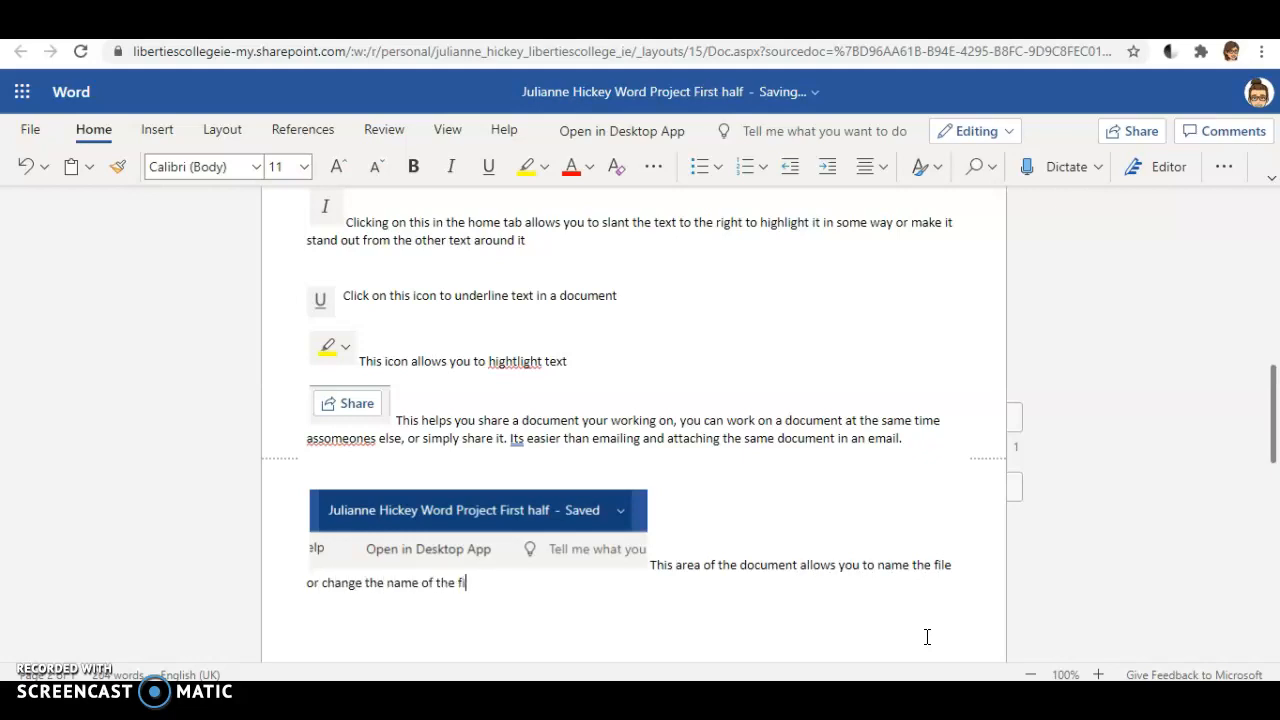
type("(rename) or you can even change the typ")
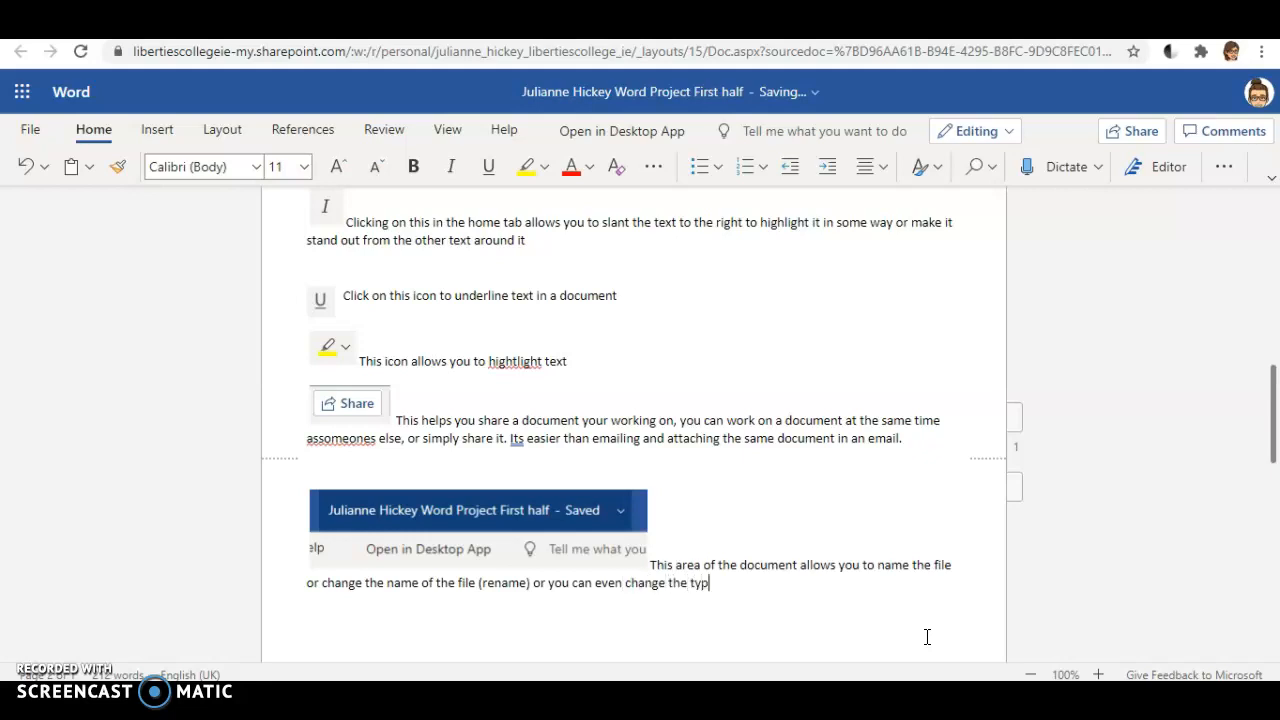
type("of file")
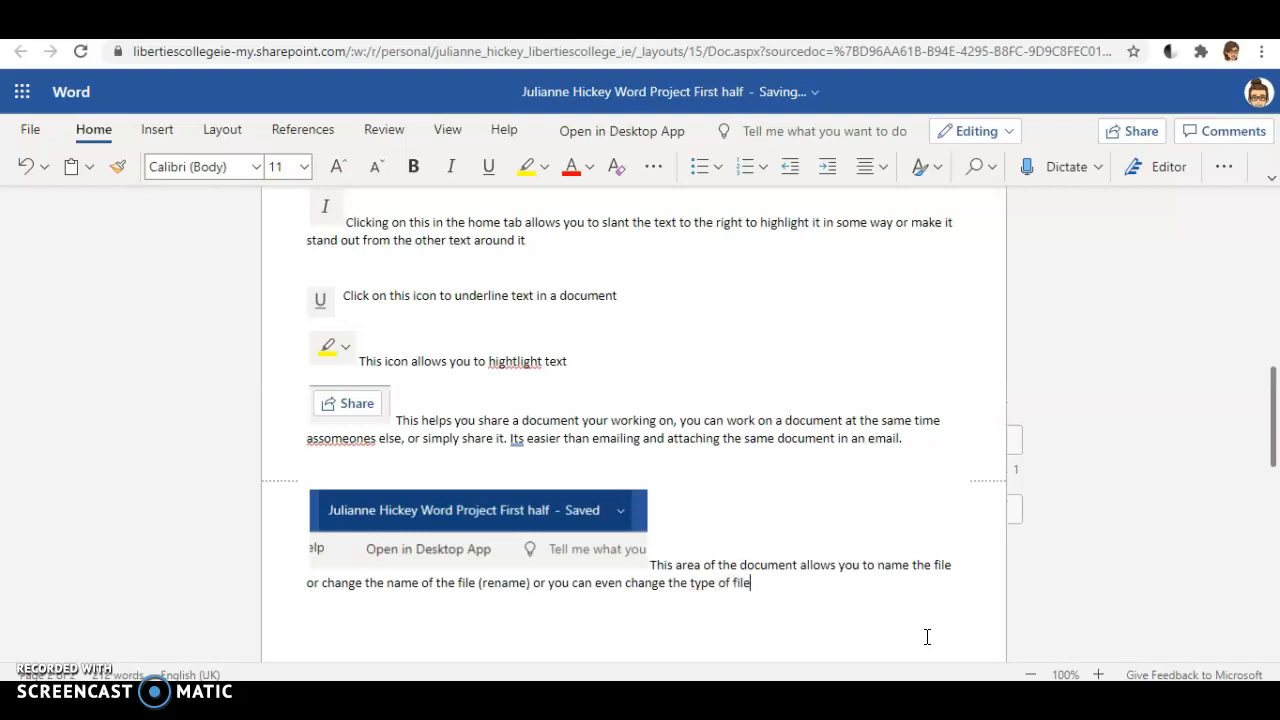
Open the document's File Name and Location details and capture them as a new snip with the Snipping Tool
left_click(819, 96)
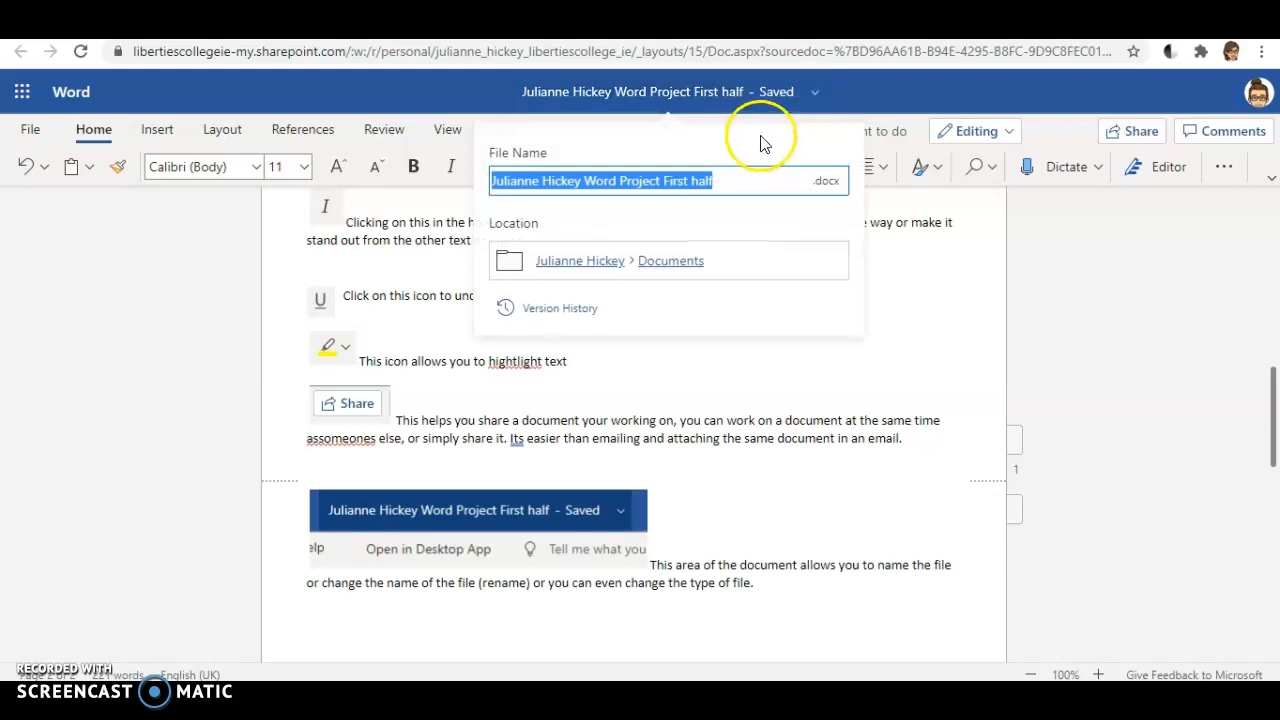
left_click(620, 284)
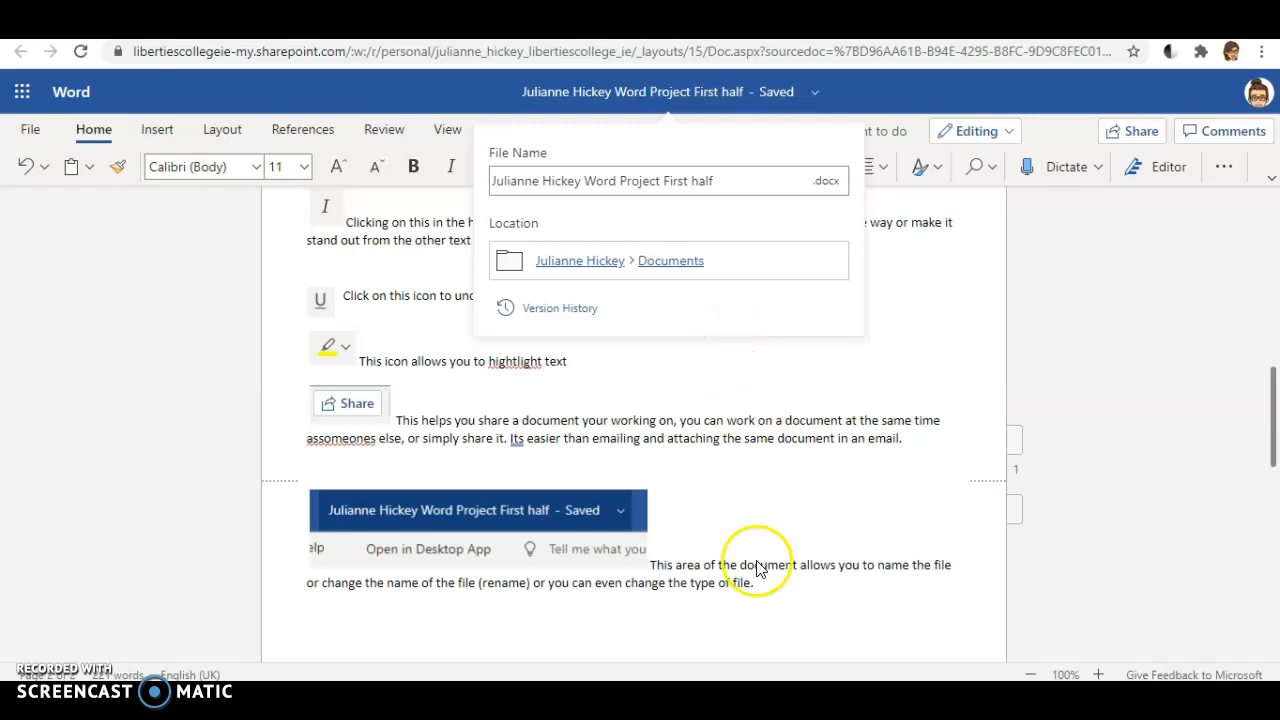
left_click(750, 698)
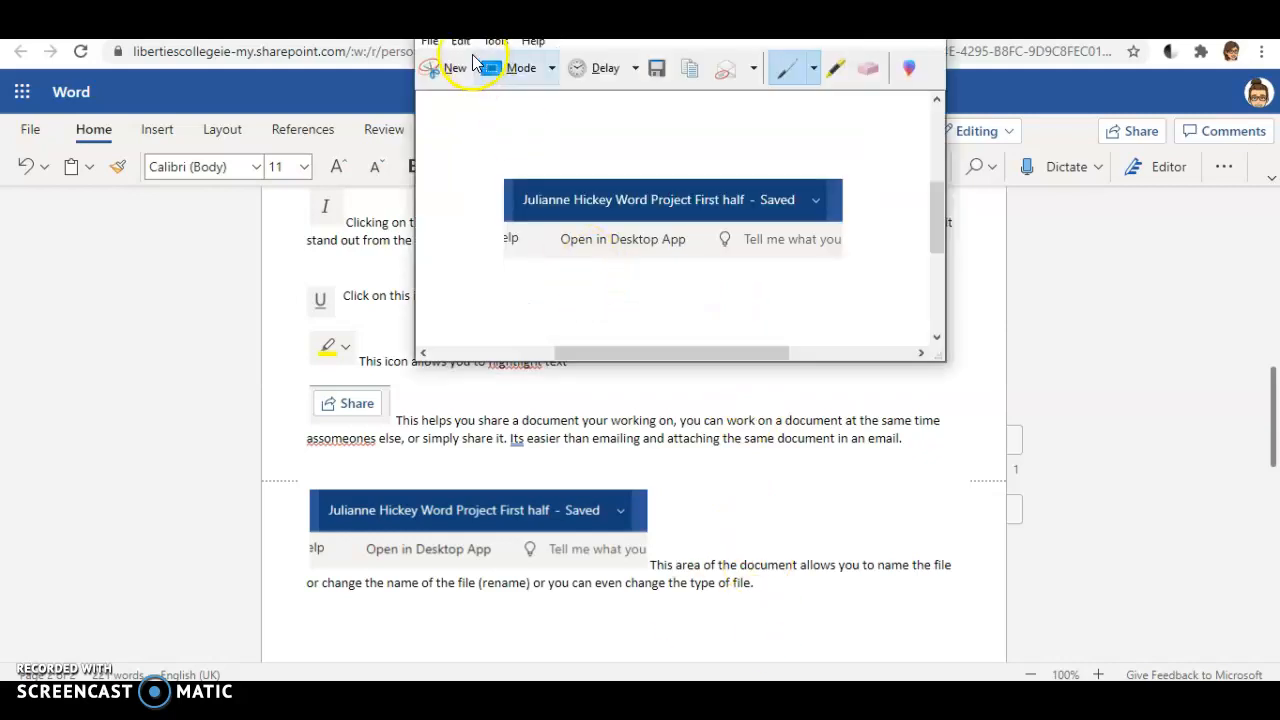
left_click(443, 66)
left_click_drag(473, 126, 857, 300)
Paste the file details snip below the title bar entry and add "This area allows you to change the location of a file"
left_click(794, 583)
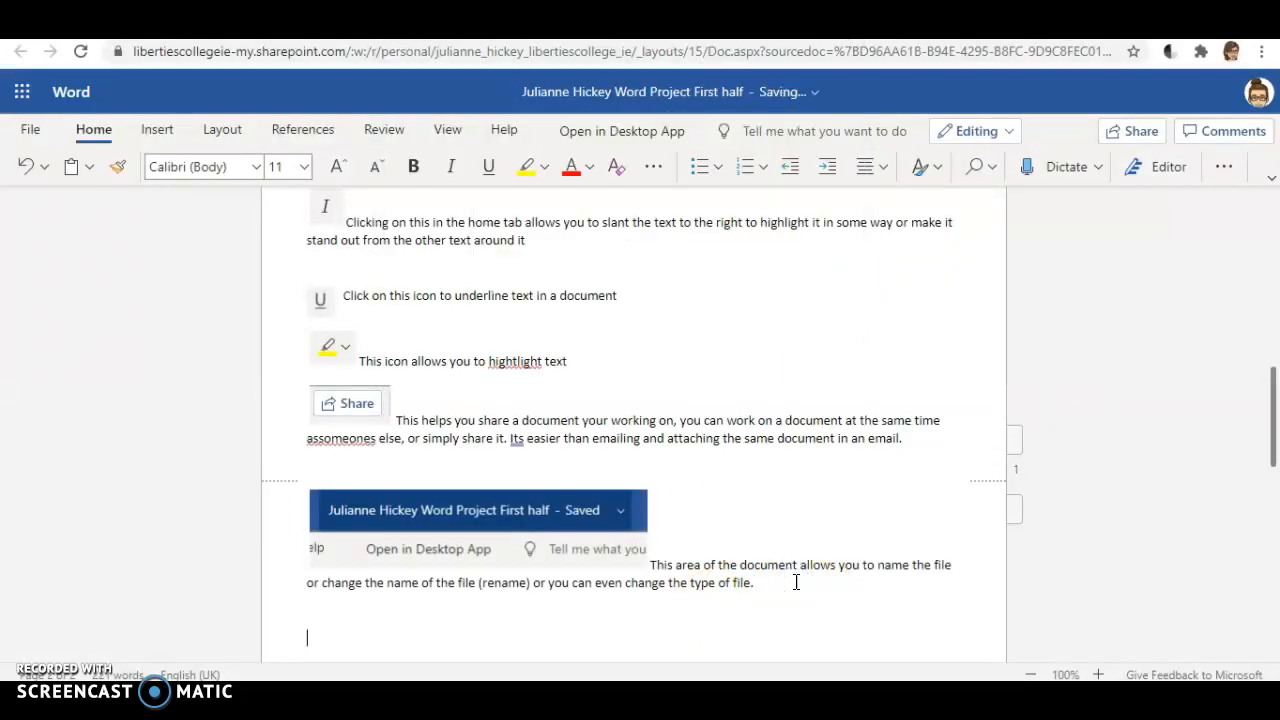
key("ctrl+v")
type("This aread")
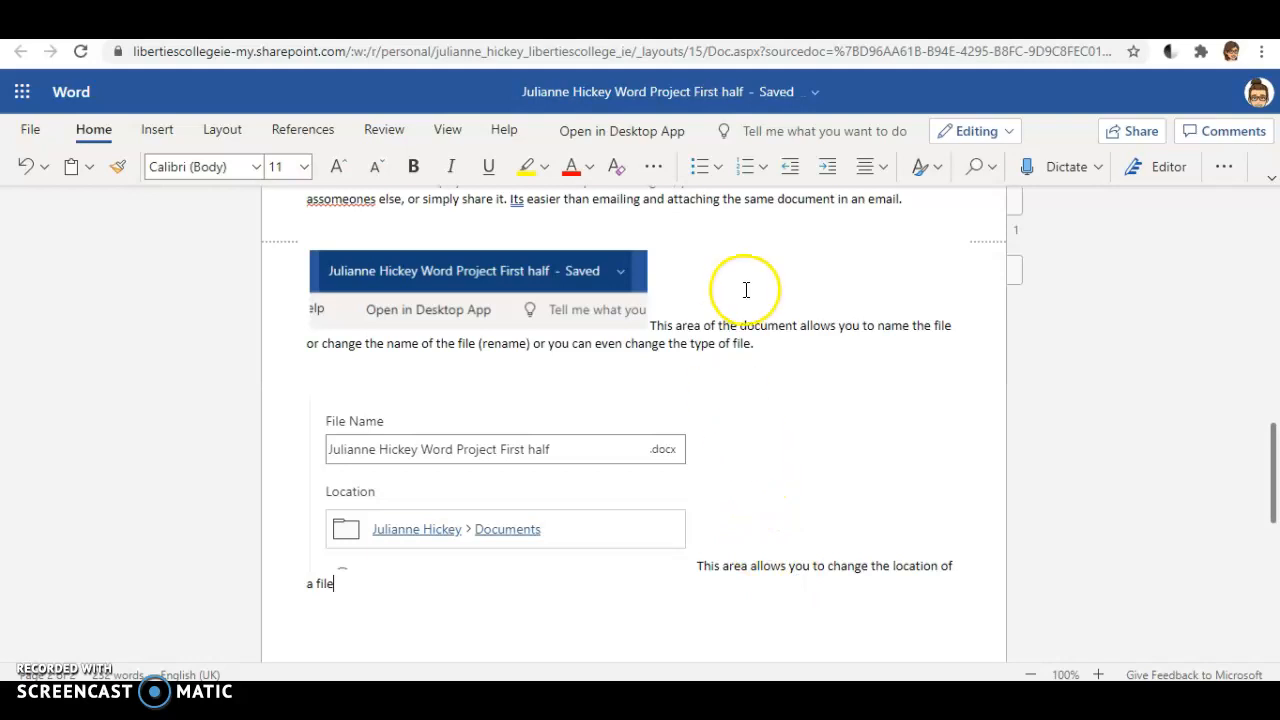
Wrap the file details picture with Left Square Bracket and extend its explanation with ", where it is saved."
left_click(592, 452)
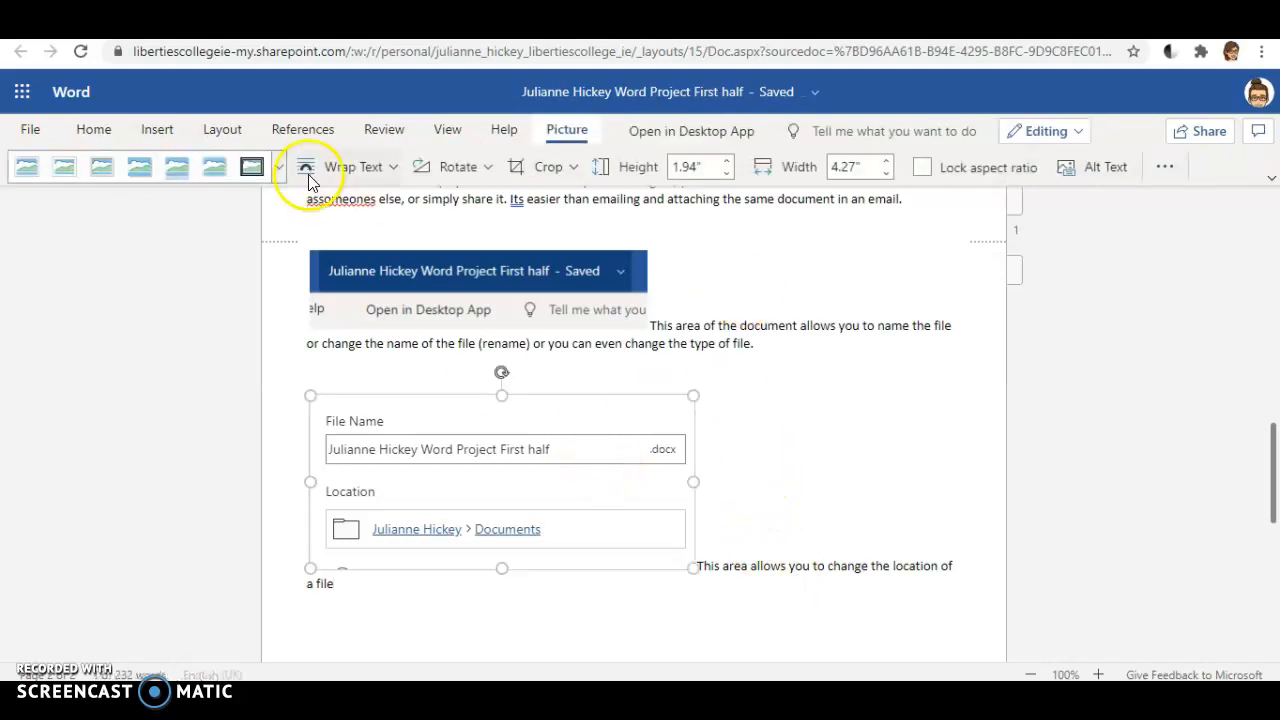
left_click(321, 170)
left_click(362, 236)
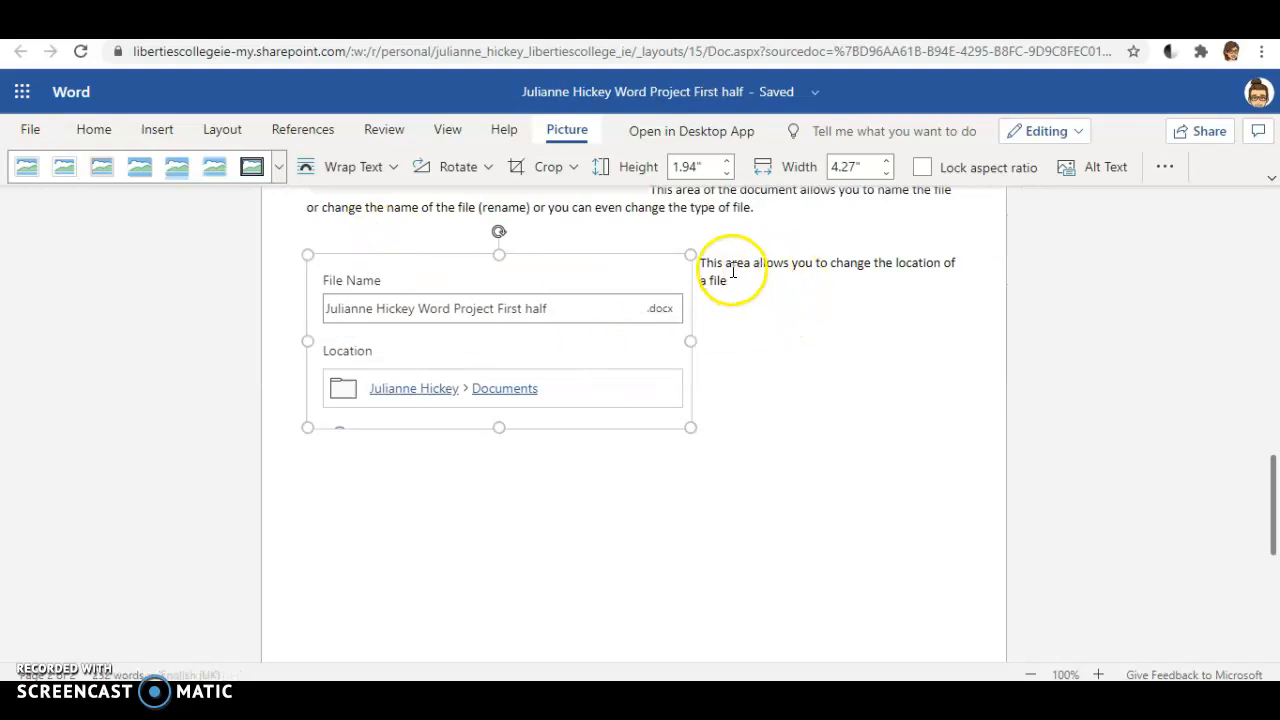
left_click(892, 407)
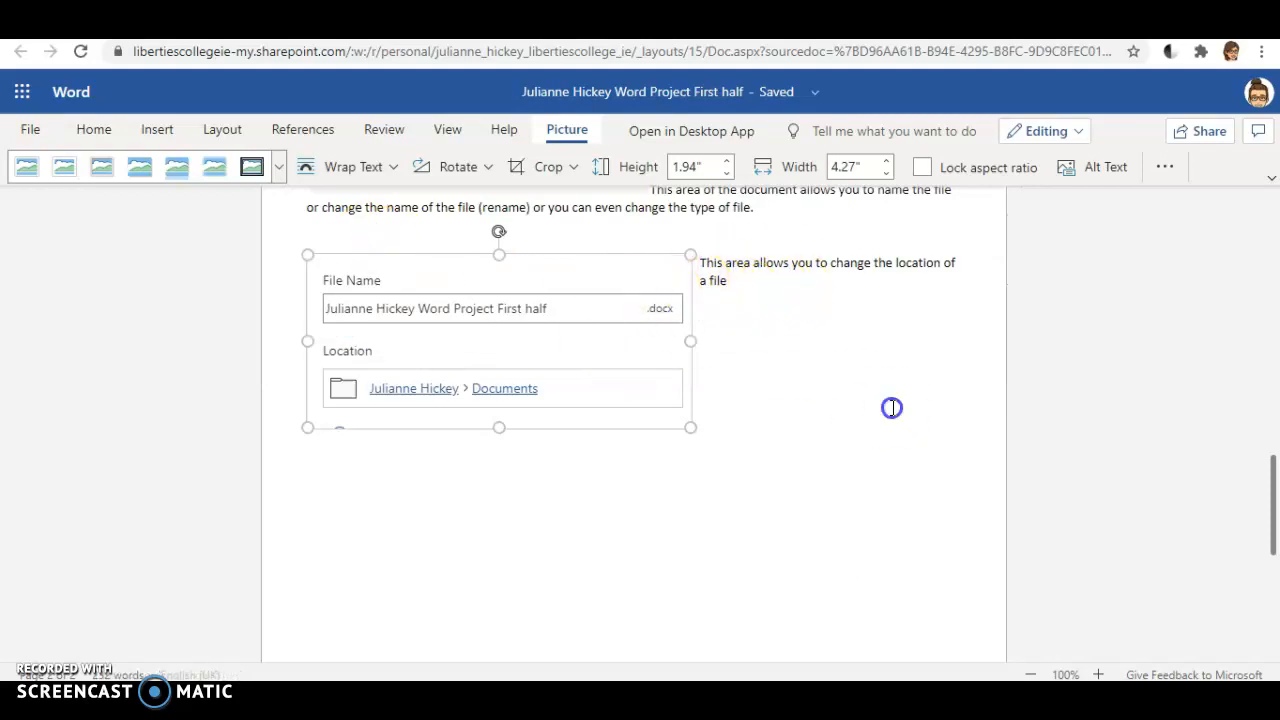
left_click(903, 280)
type(", where it is saved.")
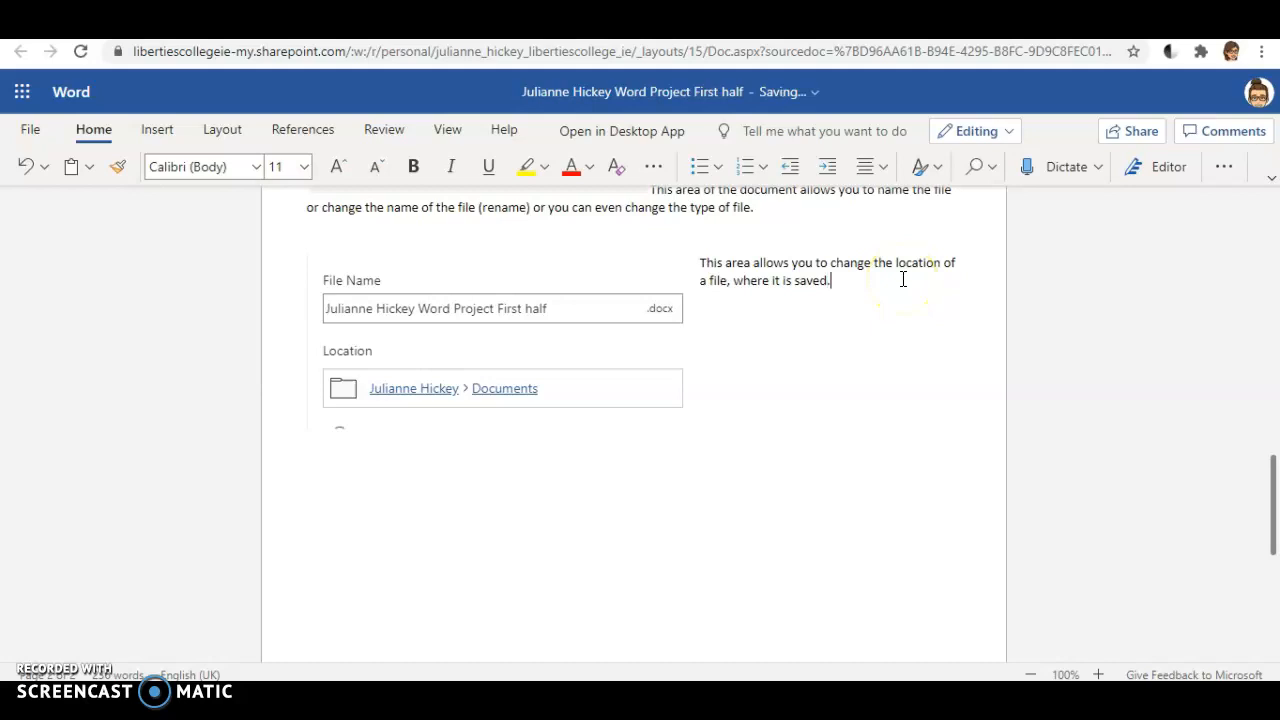
Set the title bar picture's text wrapping to Left Square Bracket so the file naming explanation runs beside it
left_click_drag(1270, 514, 1271, 452)
left_click(473, 376)
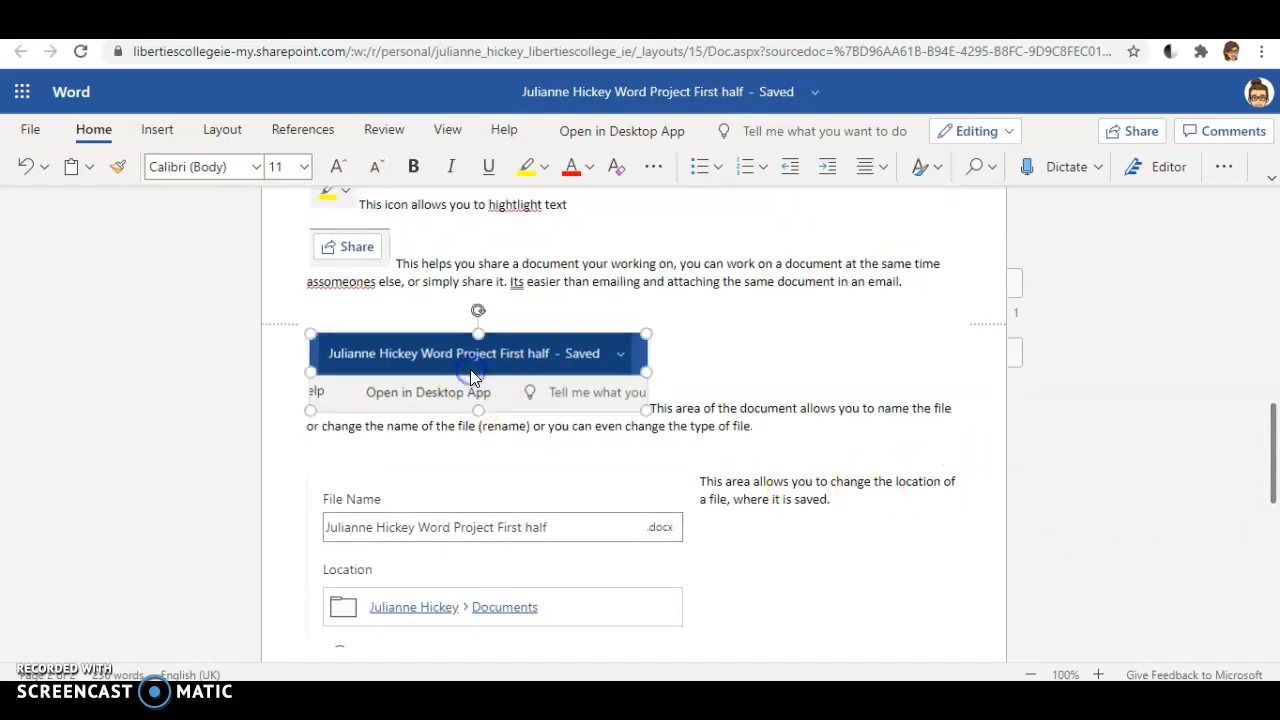
left_click(342, 166)
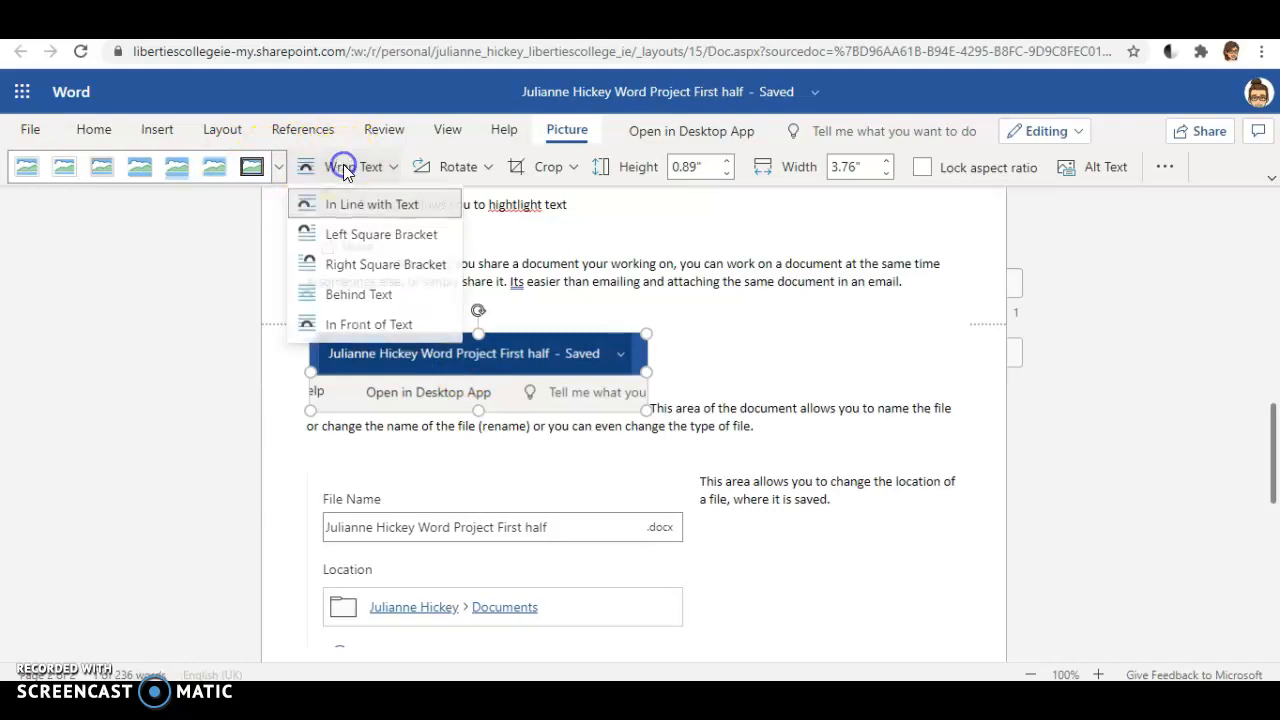
left_click(351, 234)
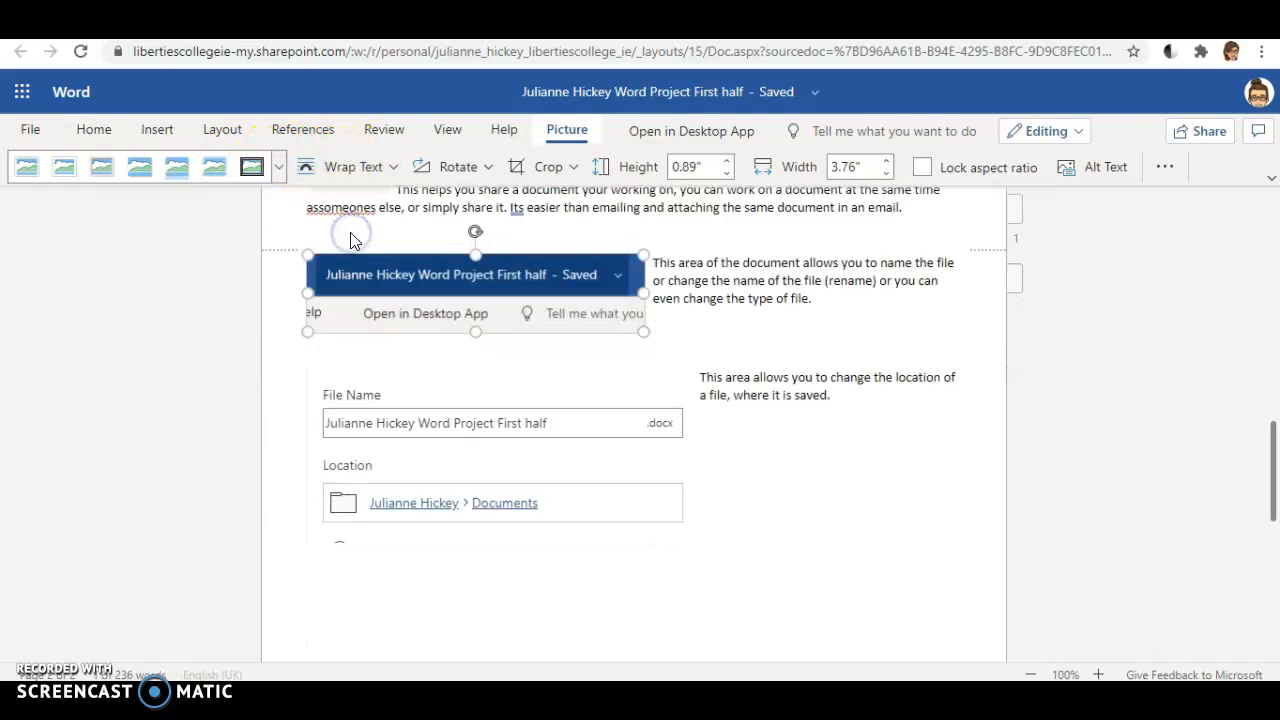
left_click(735, 454)
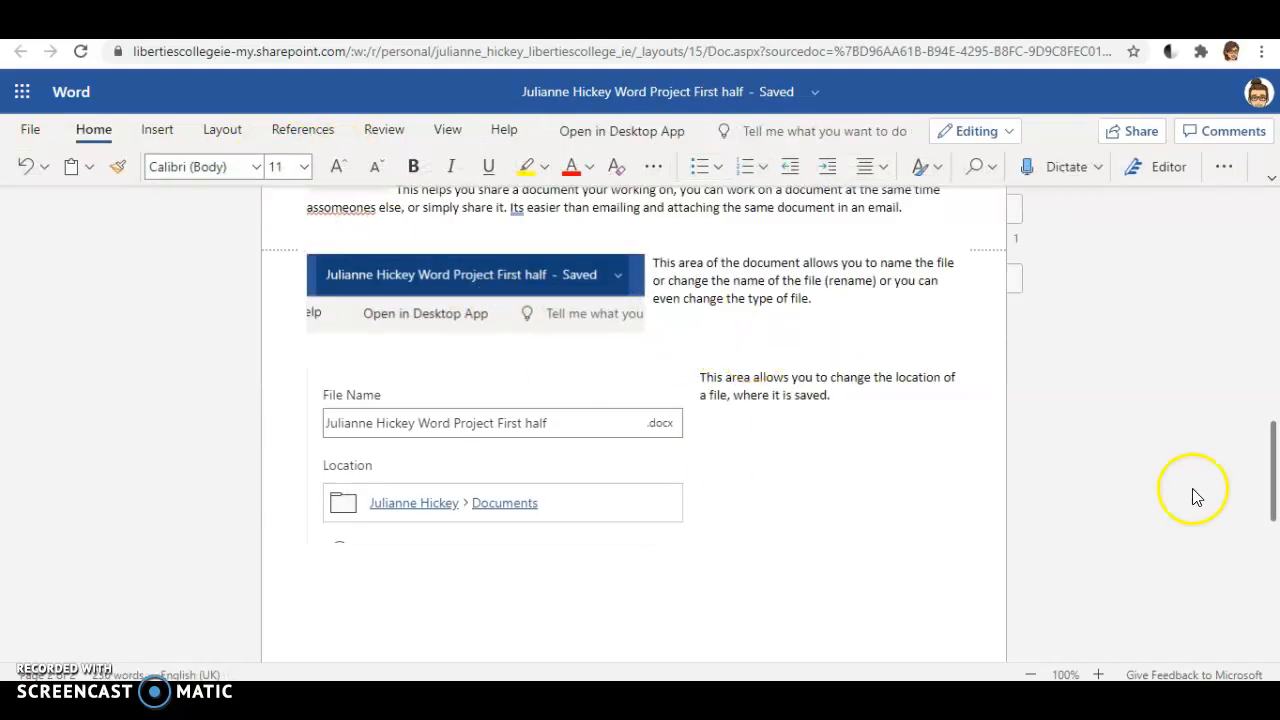
left_click_drag(1271, 486, 1272, 344)
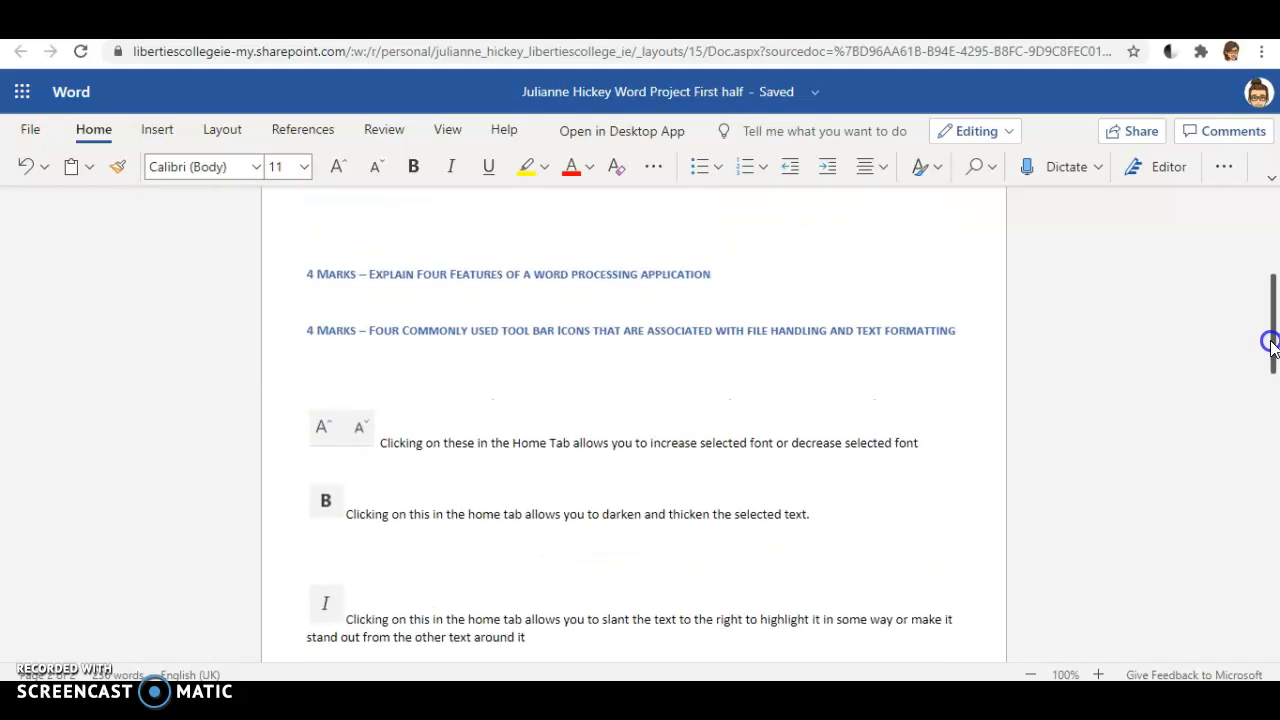
left_click_drag(1272, 344, 1272, 470)
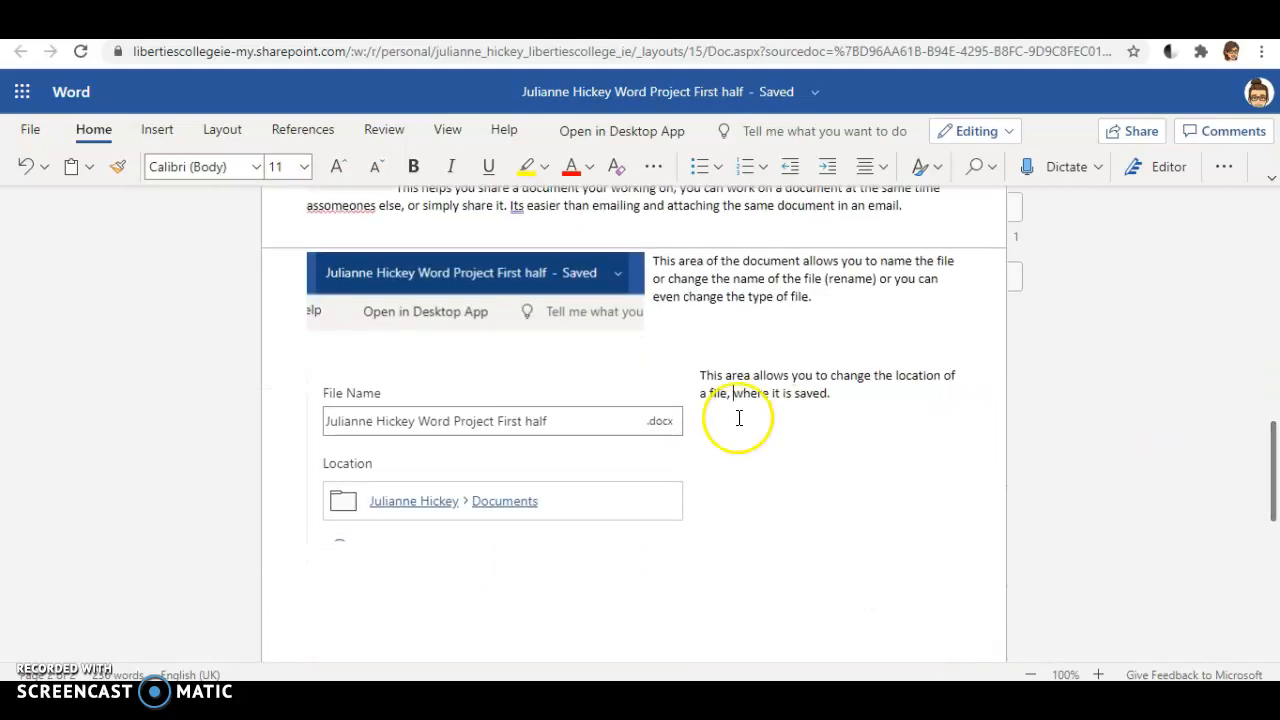